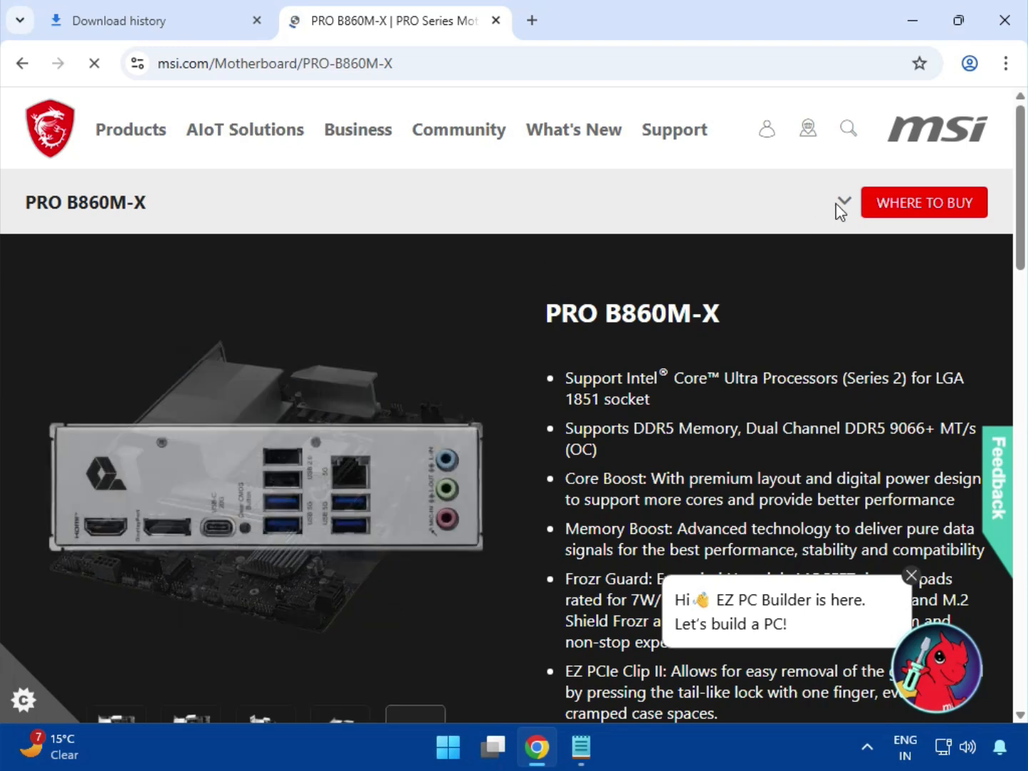
Open the support page of the PRO B860M-X motherboard and select Drivers & Downloads
click(844, 207)
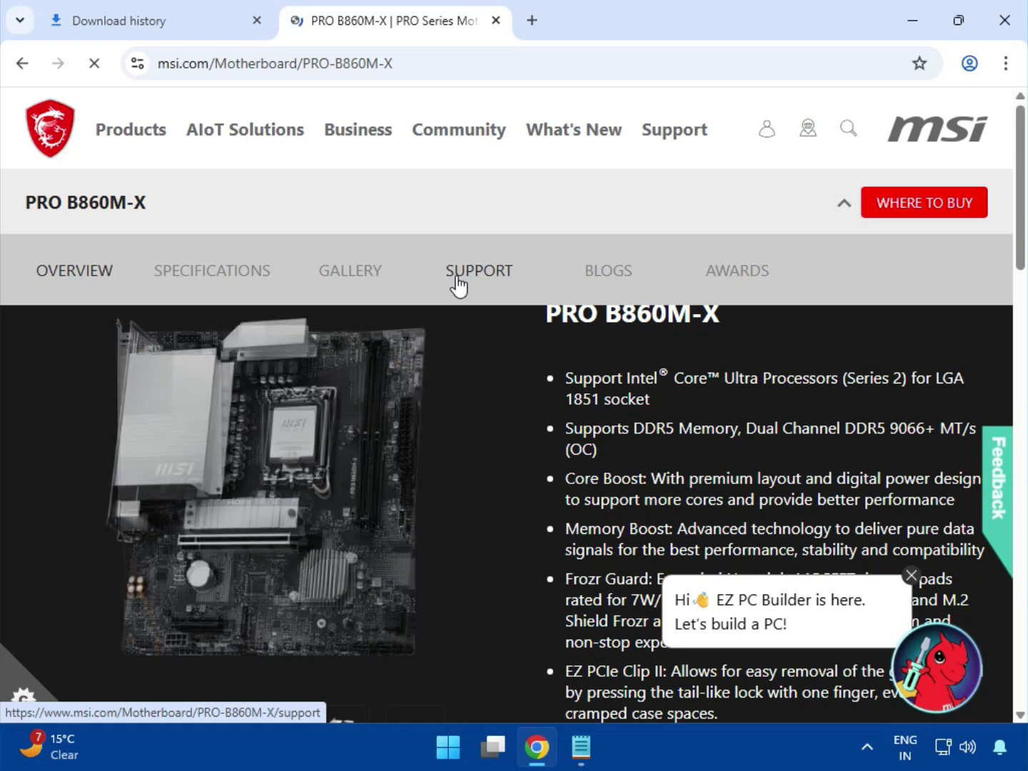
click(457, 277)
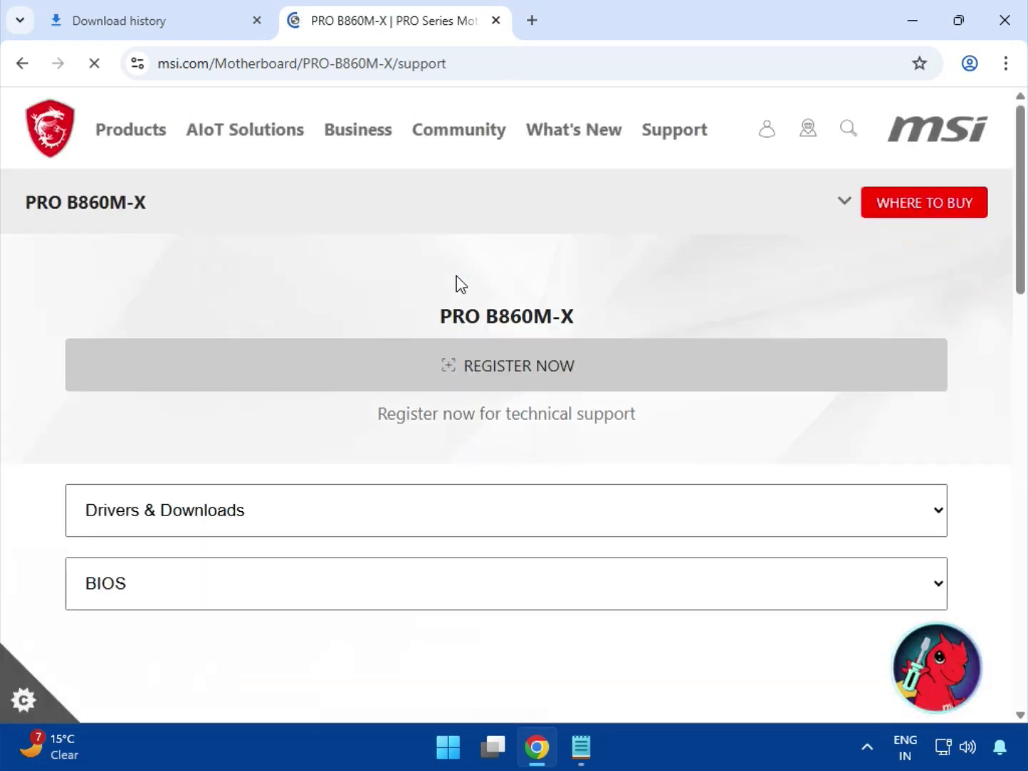
scroll(500, 450, down, 1)
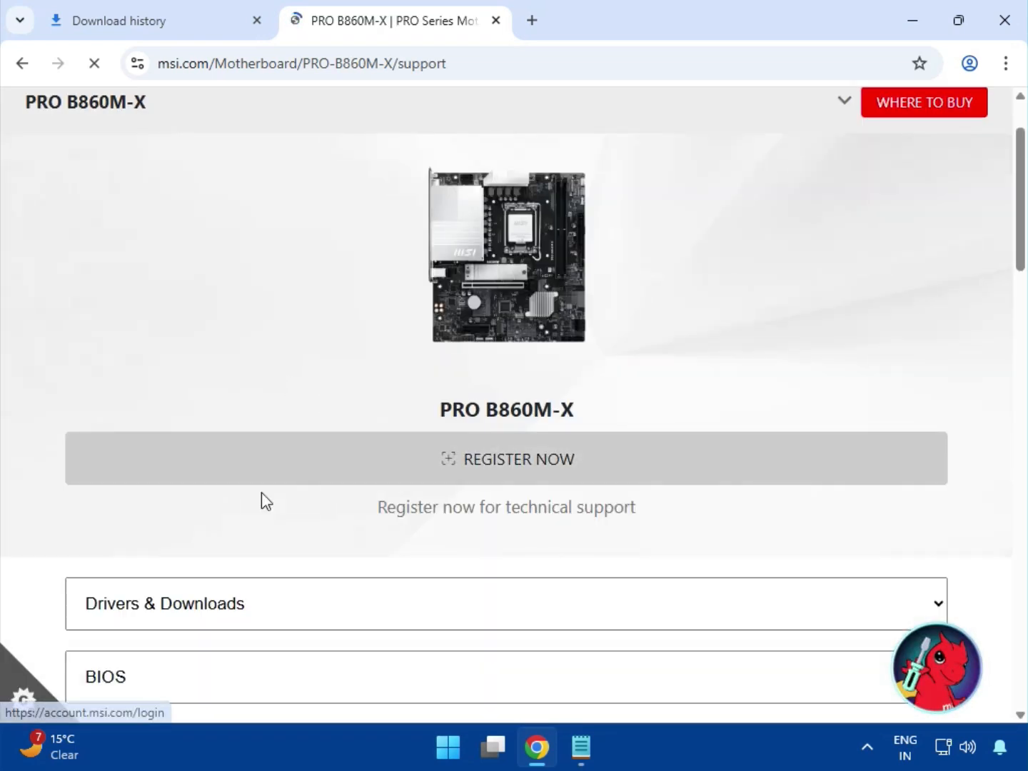
scroll(371, 504, down, 1)
click(217, 509)
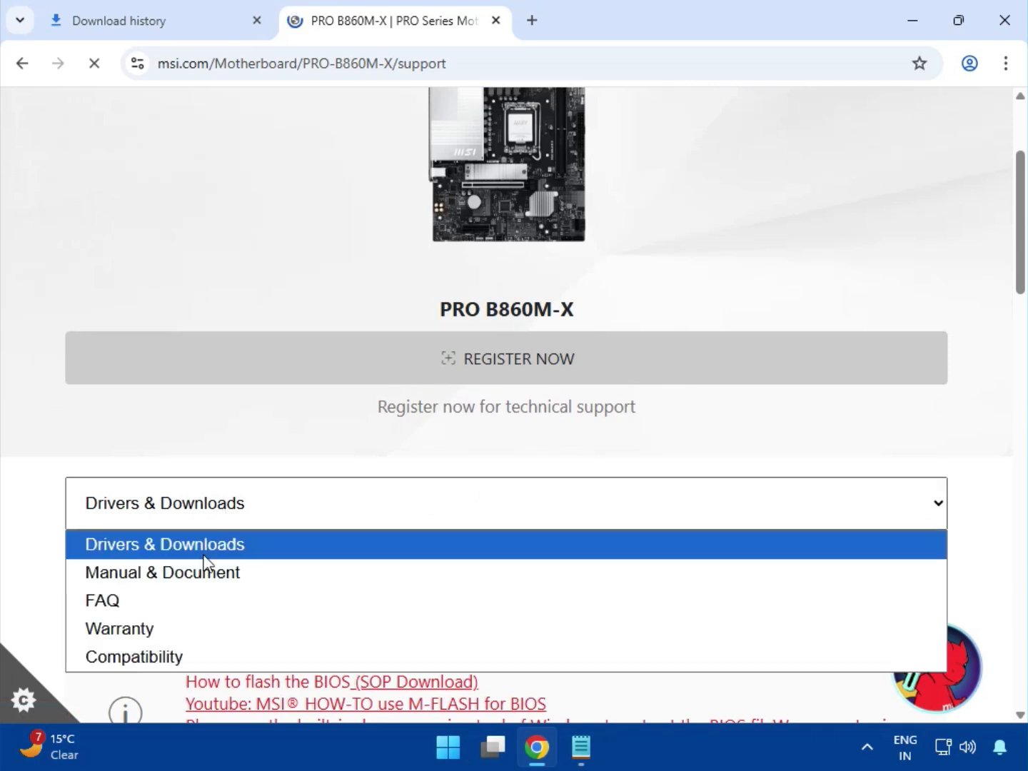
click(207, 546)
Show the Driver downloads and select Win11 64 as the operating system
scroll(318, 532, down, 1)
click(220, 482)
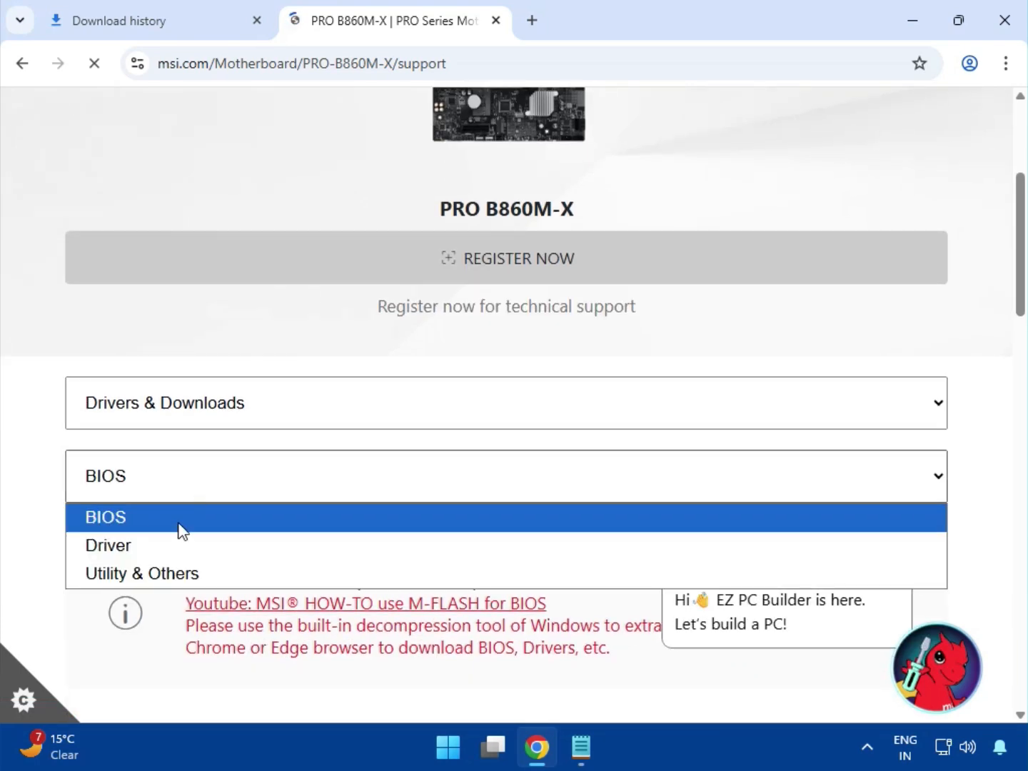
click(174, 545)
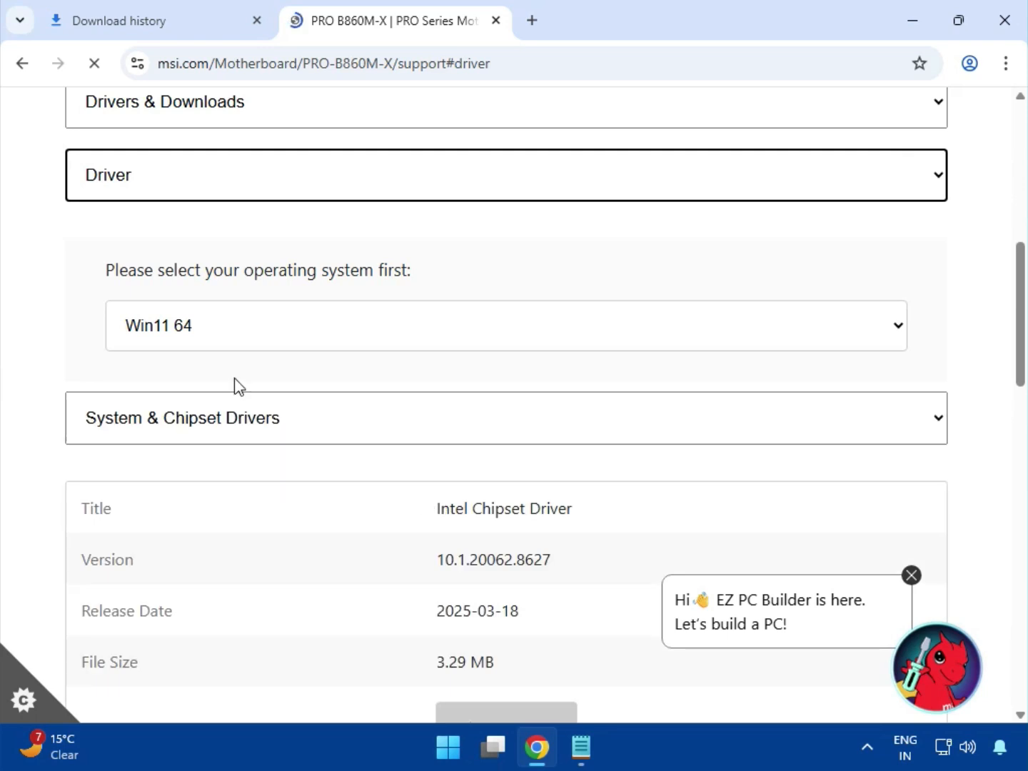
click(260, 338)
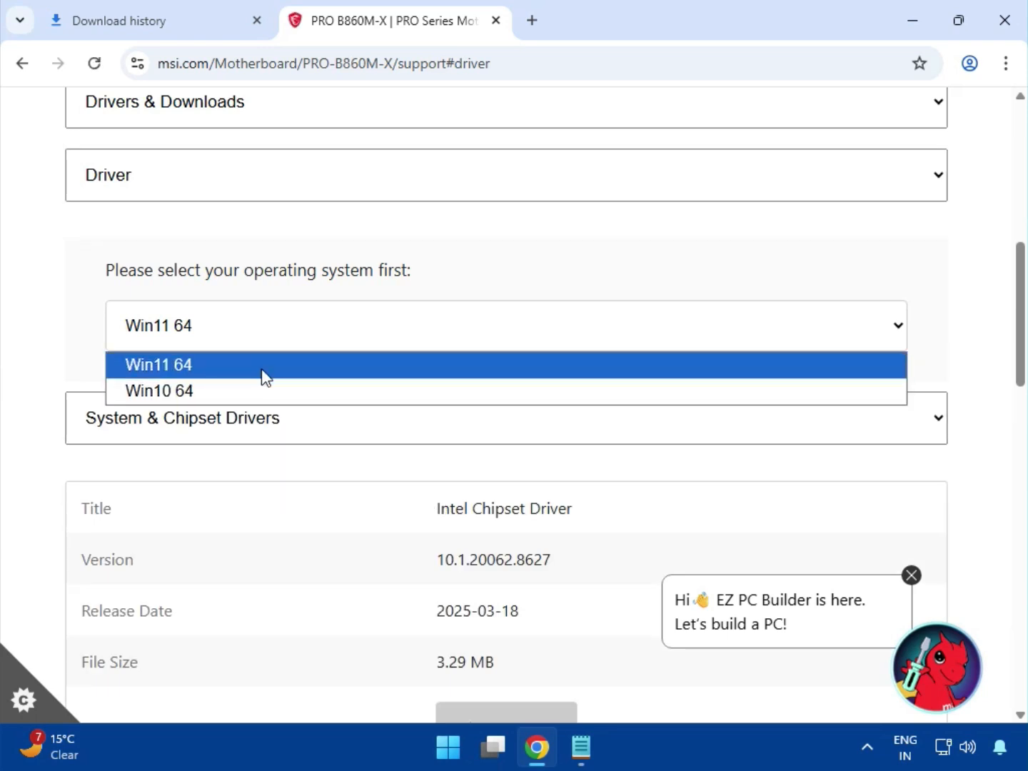
click(249, 371)
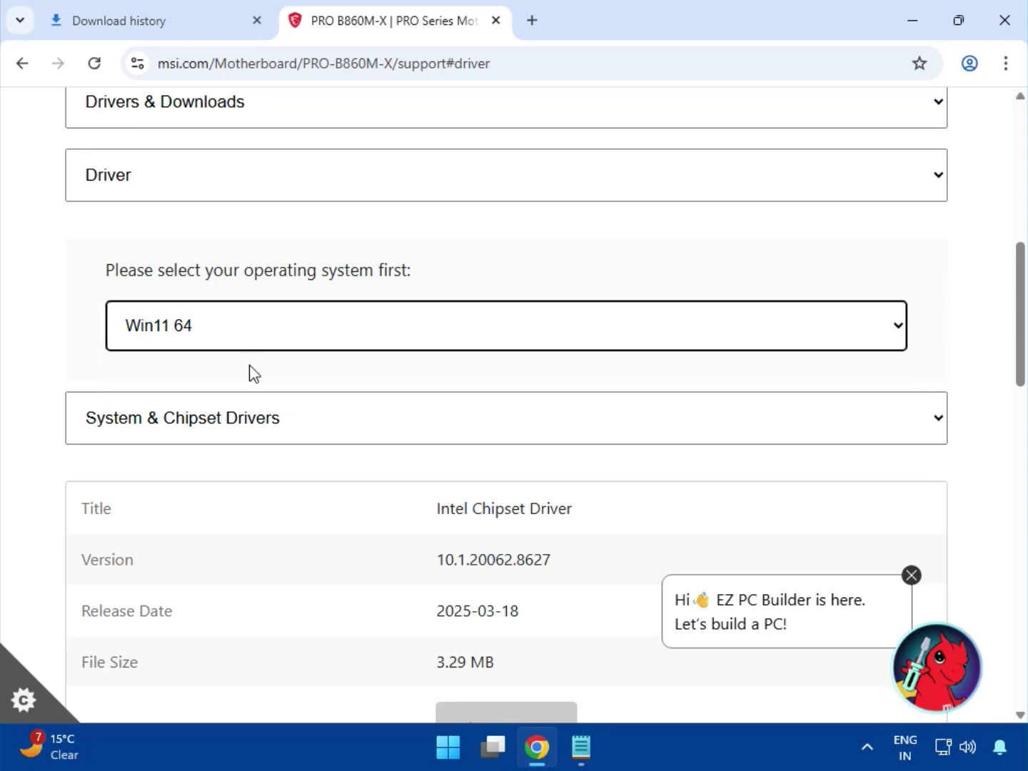
Select System & Chipset Drivers and download the Intel Chipset Driver
scroll(252, 375, down, 1)
scroll(255, 379, down, 2)
click(267, 226)
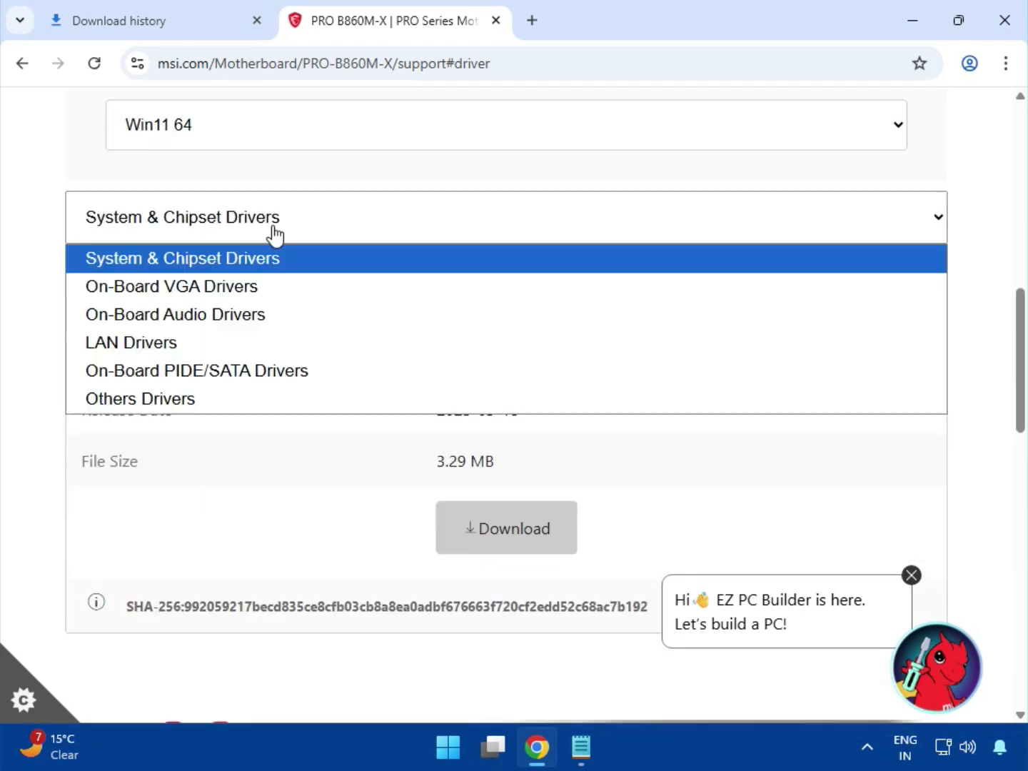
click(259, 266)
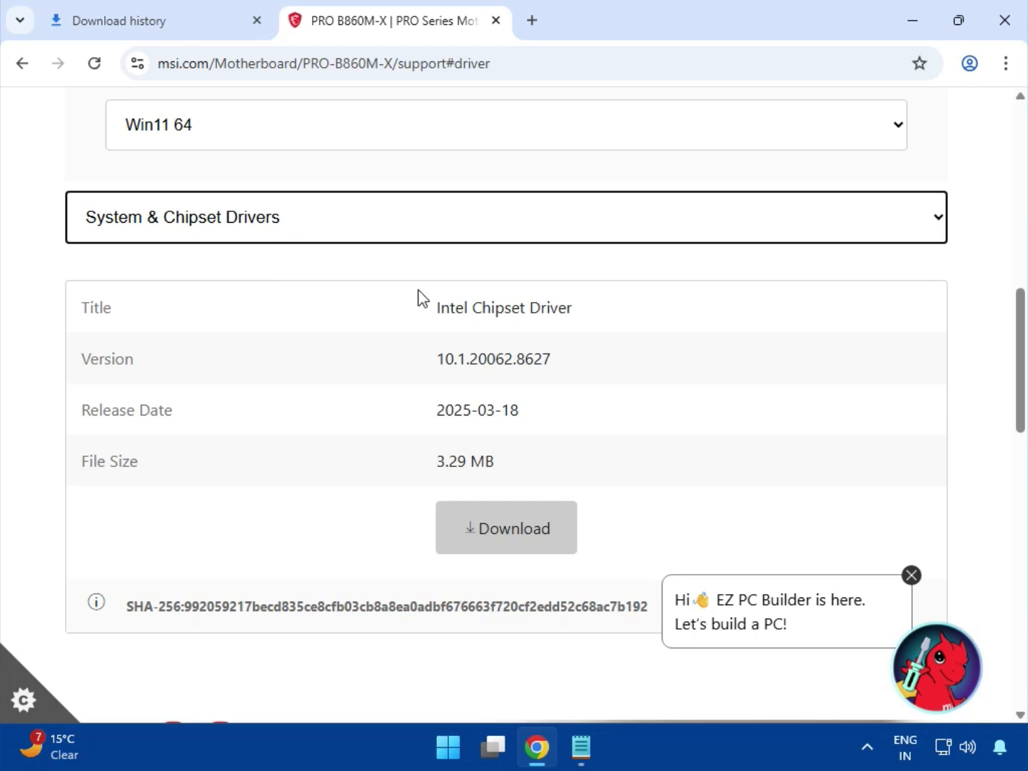
drag(471, 307, 572, 308)
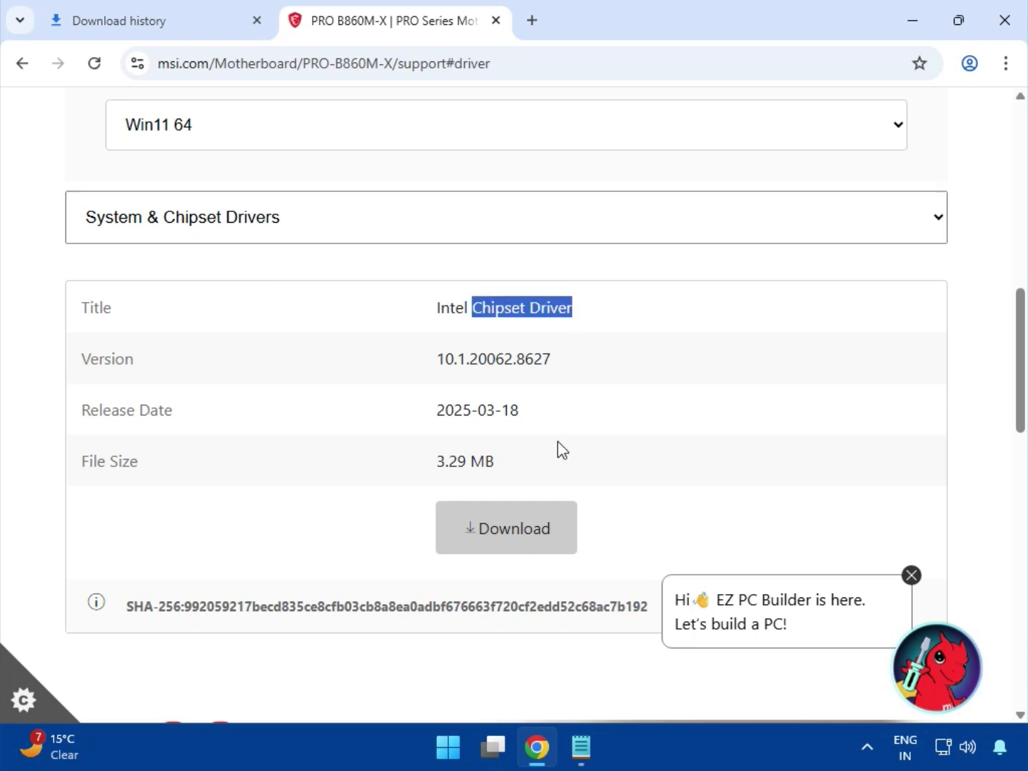
click(521, 548)
Switch to On-Board VGA Drivers and download the Intel VGA Driver
click(259, 226)
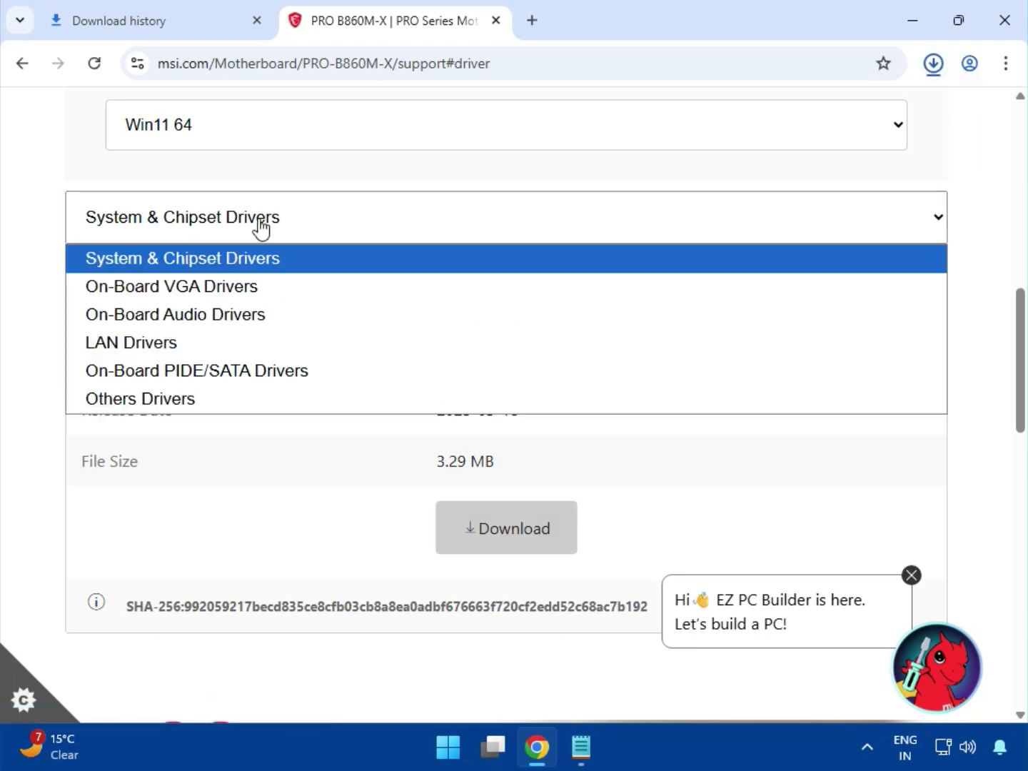
click(253, 286)
drag(470, 308, 575, 314)
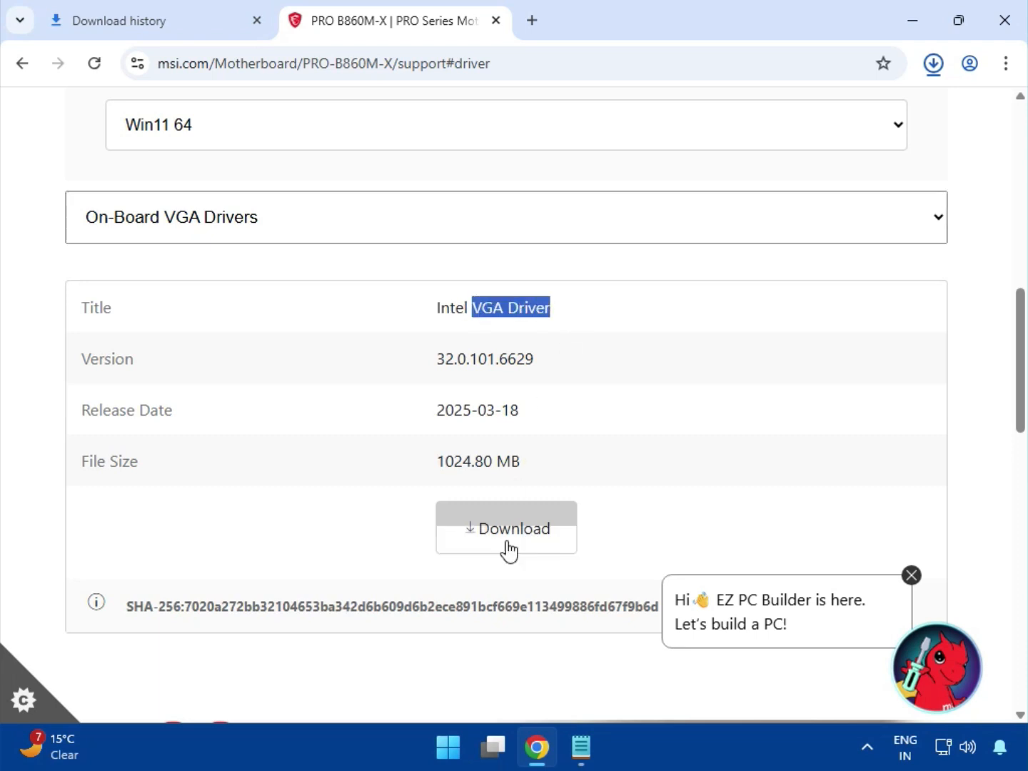
click(509, 549)
Switch to On-Board Audio Drivers and download the Realtek HD Universal Driver
click(239, 232)
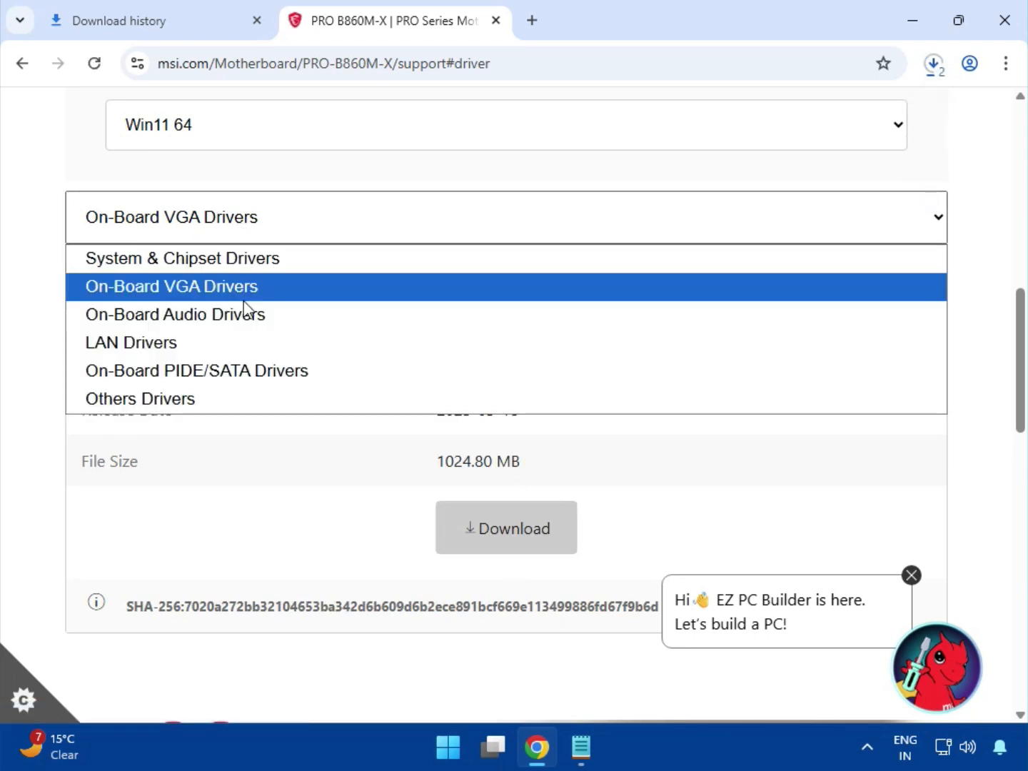
click(247, 312)
drag(517, 312, 598, 310)
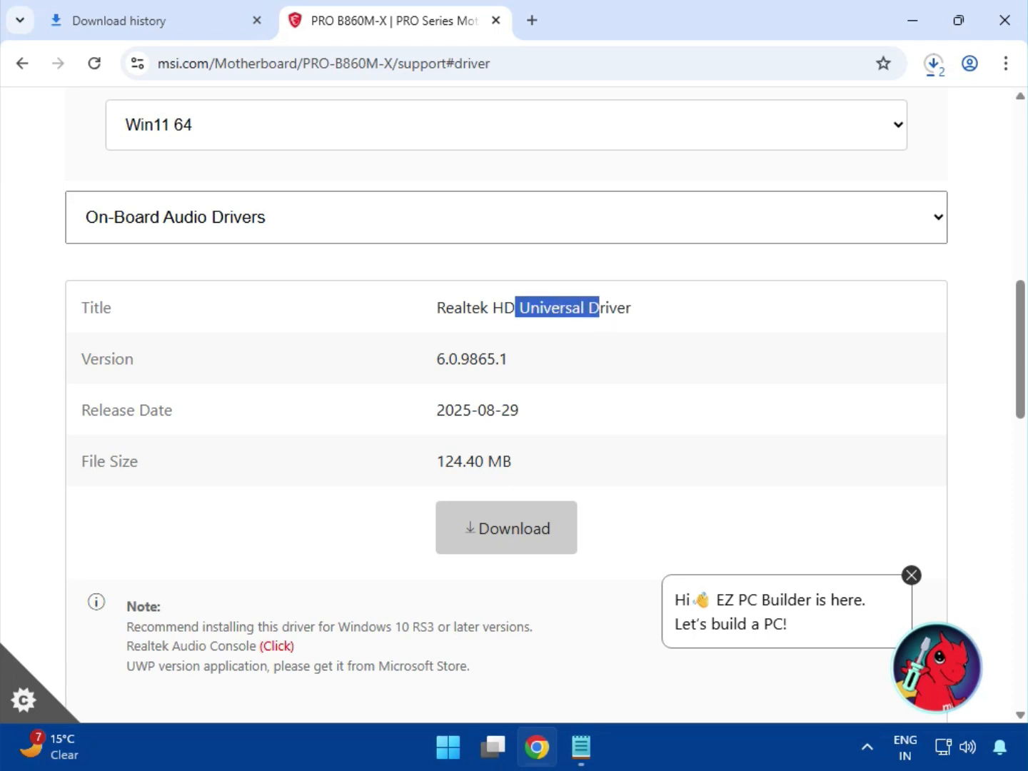
click(514, 525)
Switch to LAN Drivers and download the Realtek PCI-E Ethernet Drivers
click(204, 236)
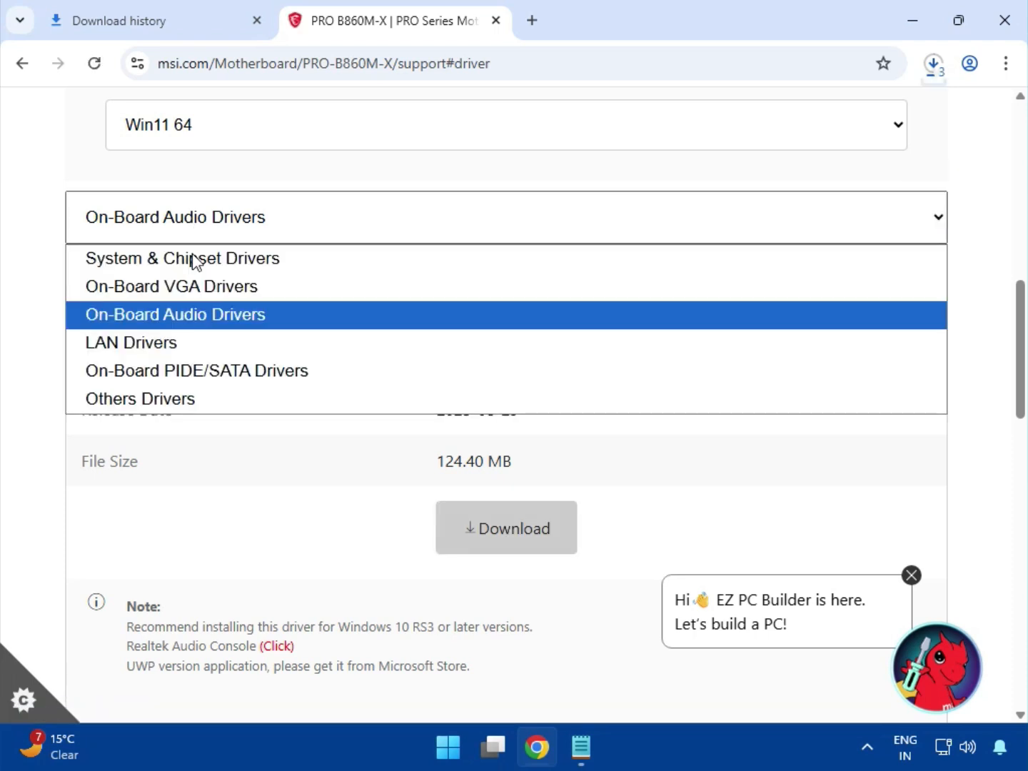
click(213, 344)
drag(504, 306, 678, 316)
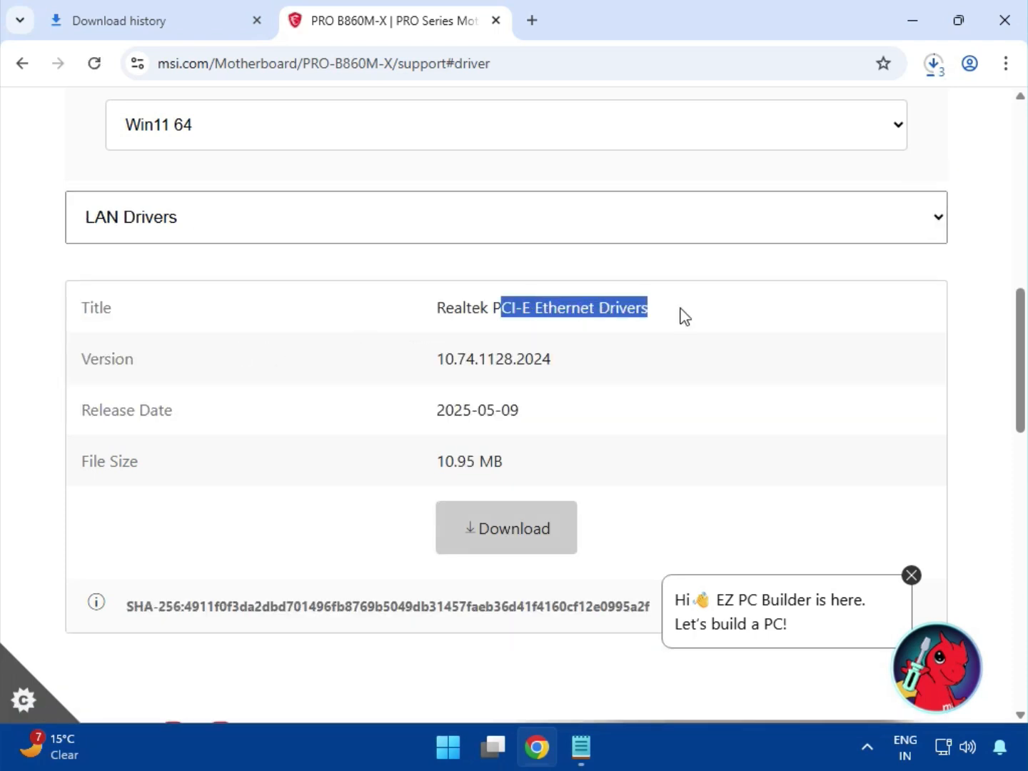
click(549, 519)
scroll(548, 519, down, 4)
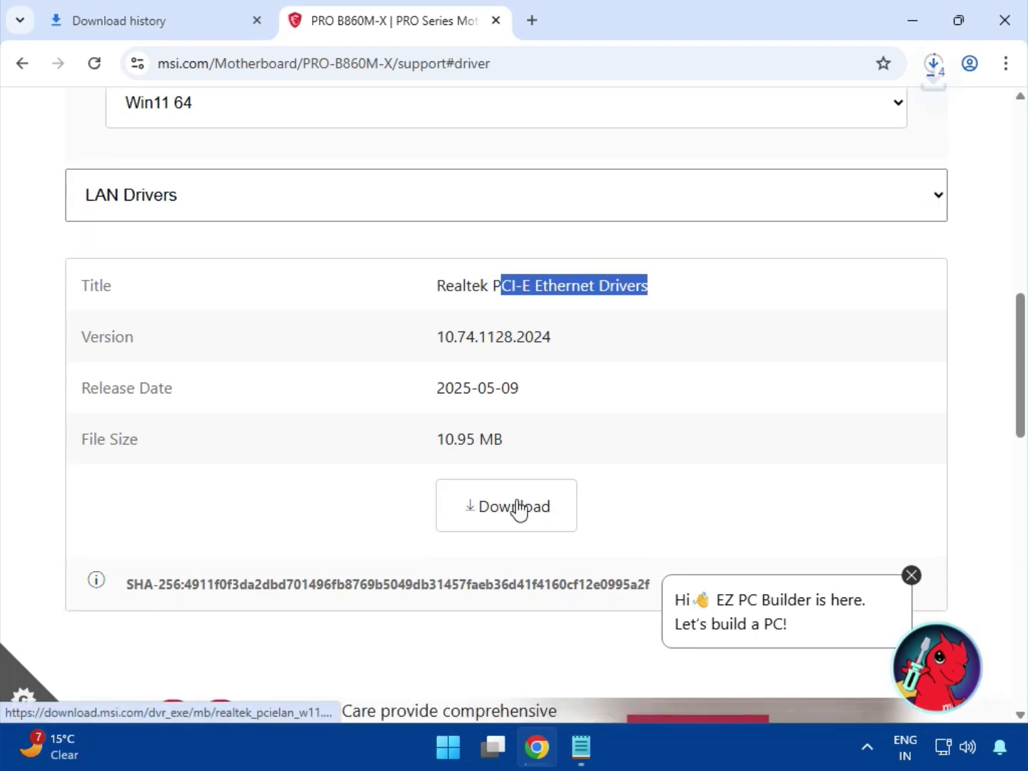
scroll(452, 486, up, 5)
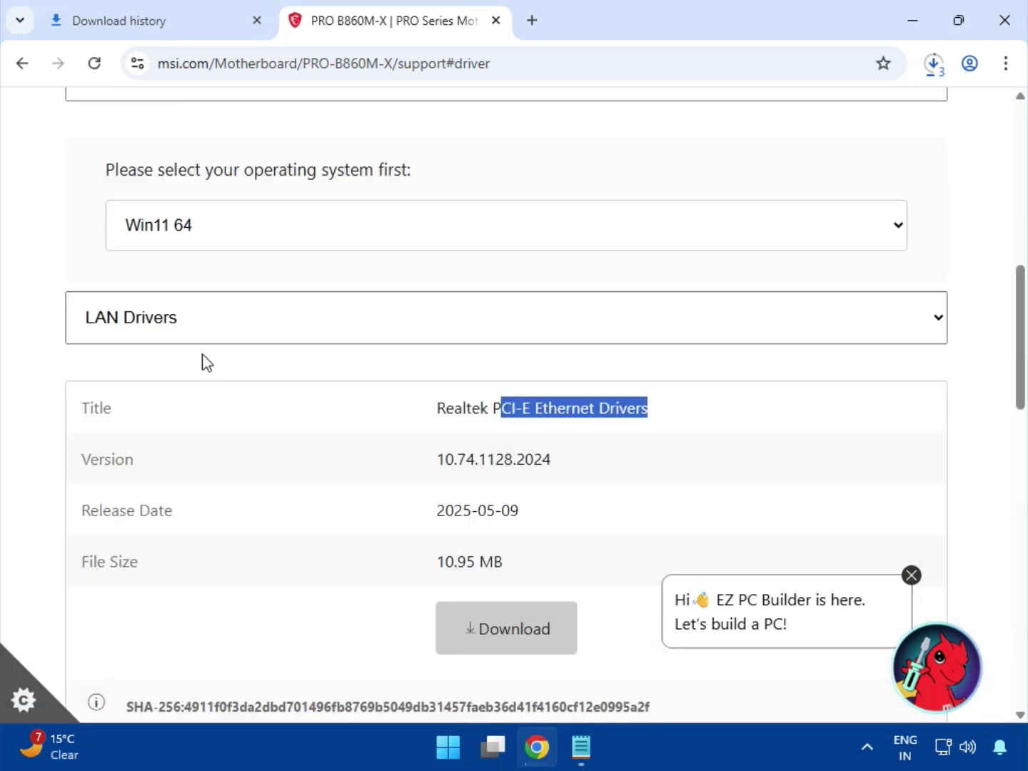
click(169, 327)
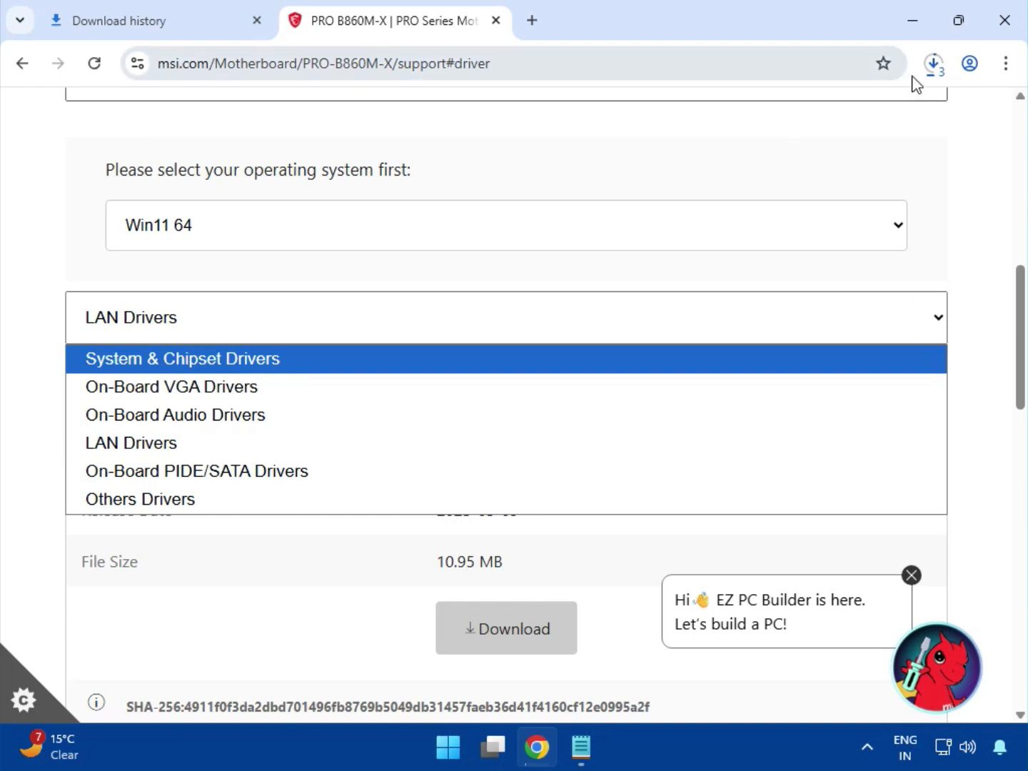
Open the full download history and show bt_drivers (3).zip in its folder
click(926, 67)
click(926, 68)
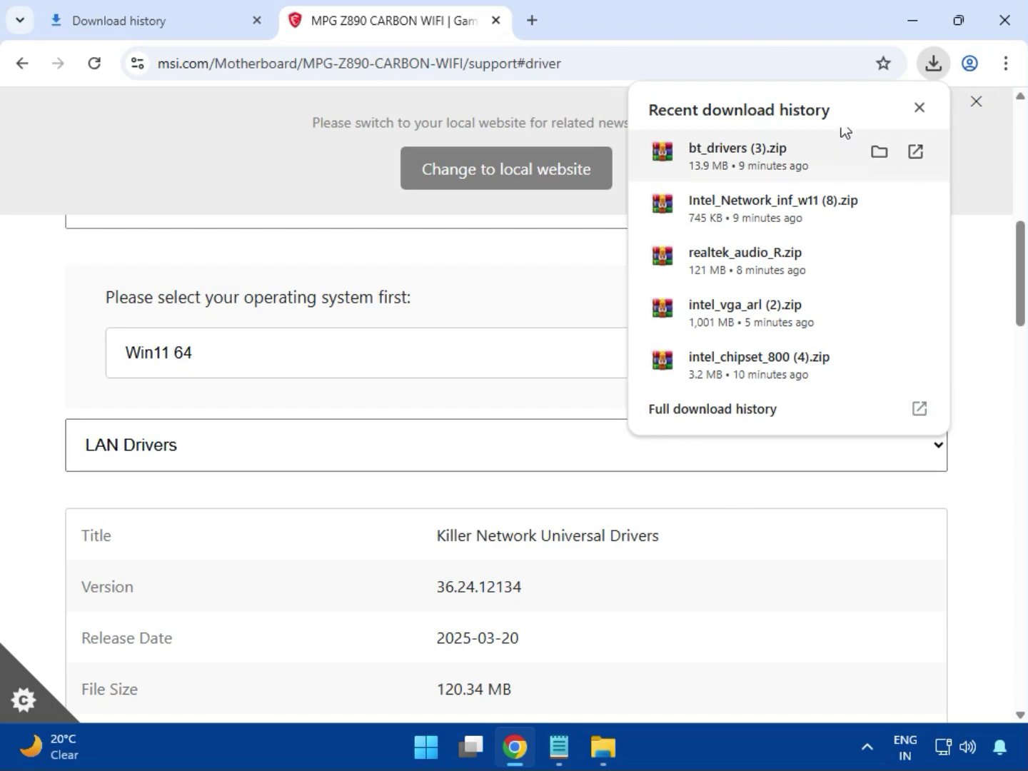
click(688, 421)
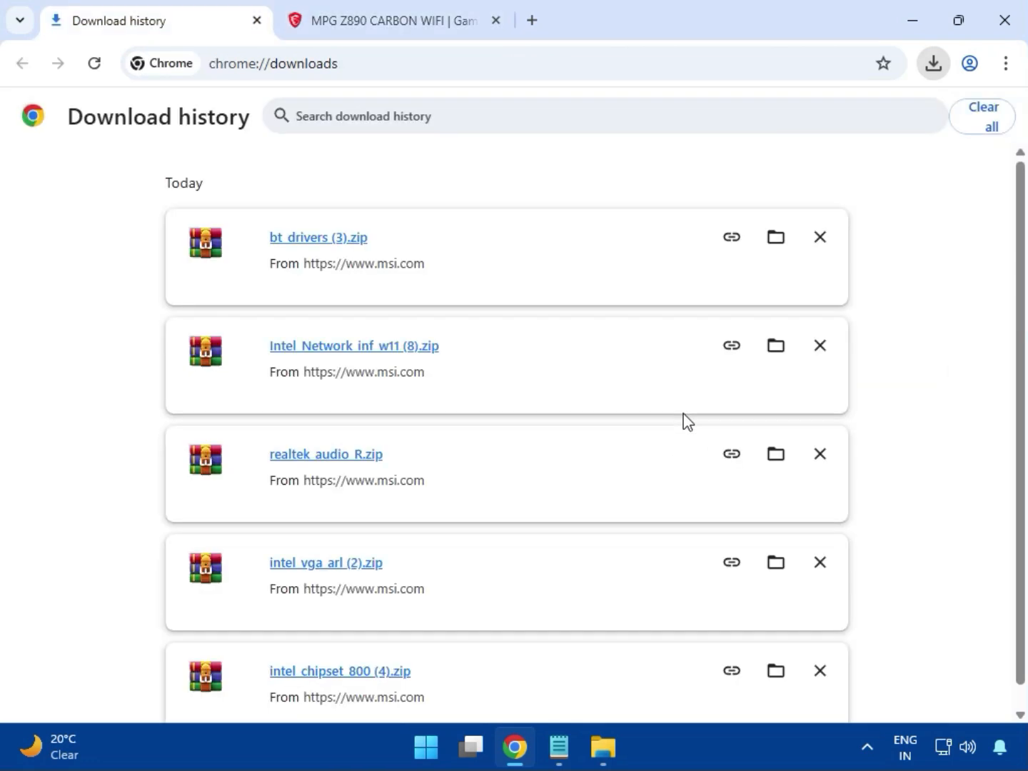
click(774, 241)
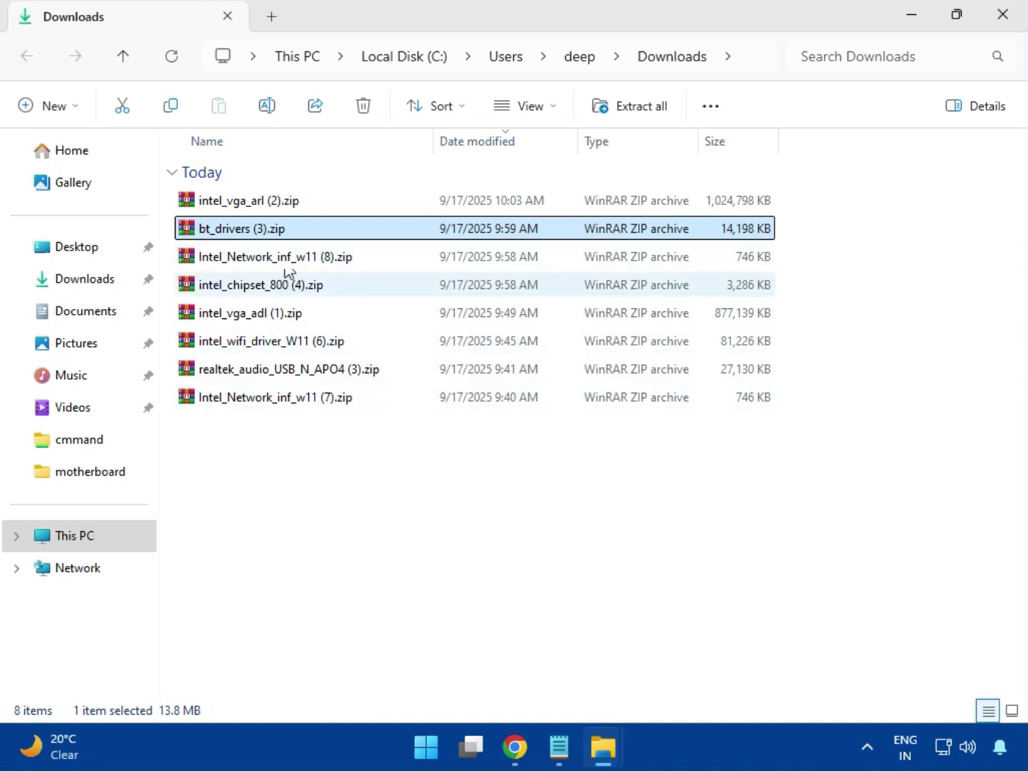
Open the archive intel_vga_arl (2).zip, dismiss the WinRAR licence reminder and enter the Intel VGA Driver_32.0.101.6629 folder
click(285, 207)
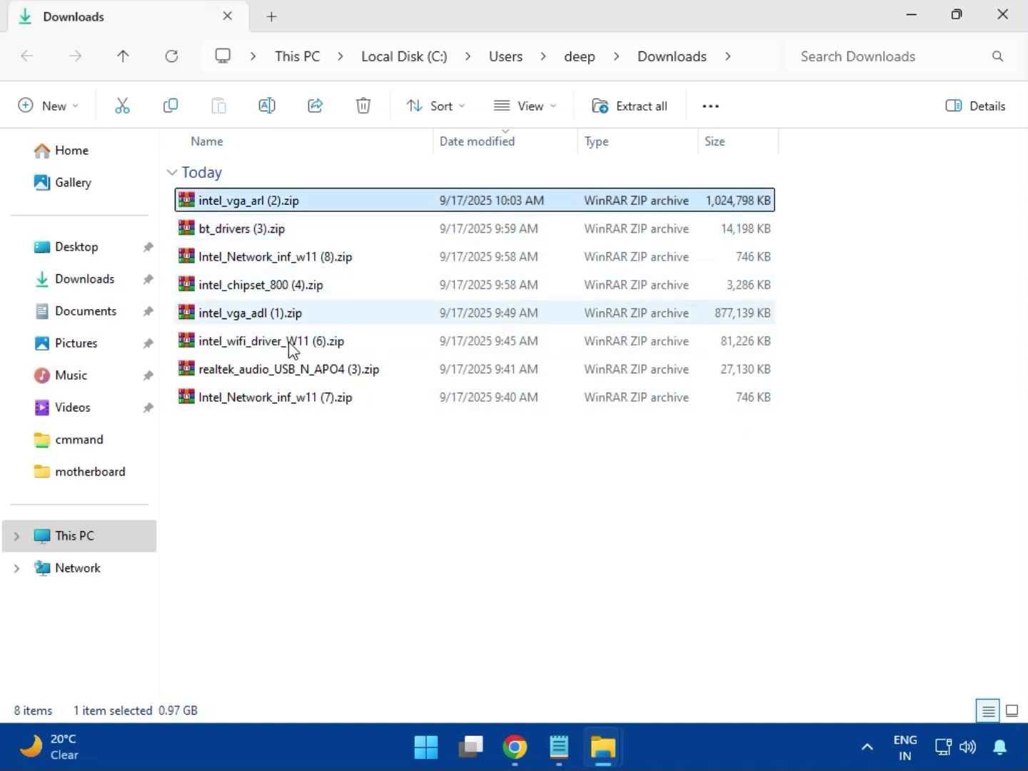
double_click(281, 202)
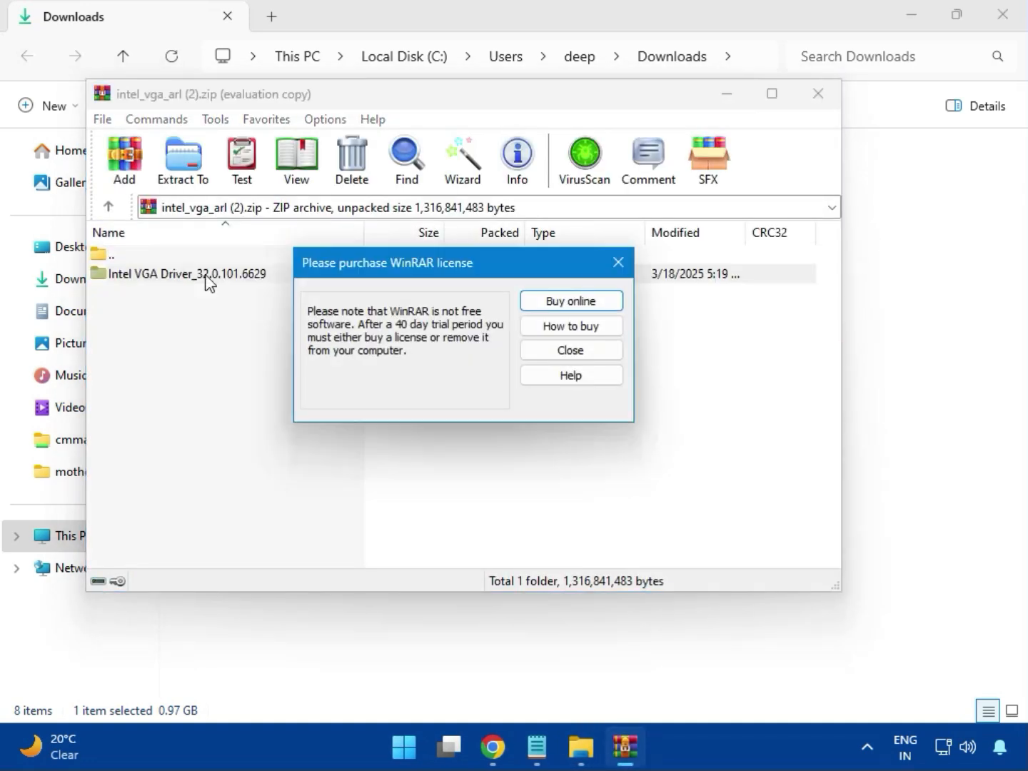
click(617, 263)
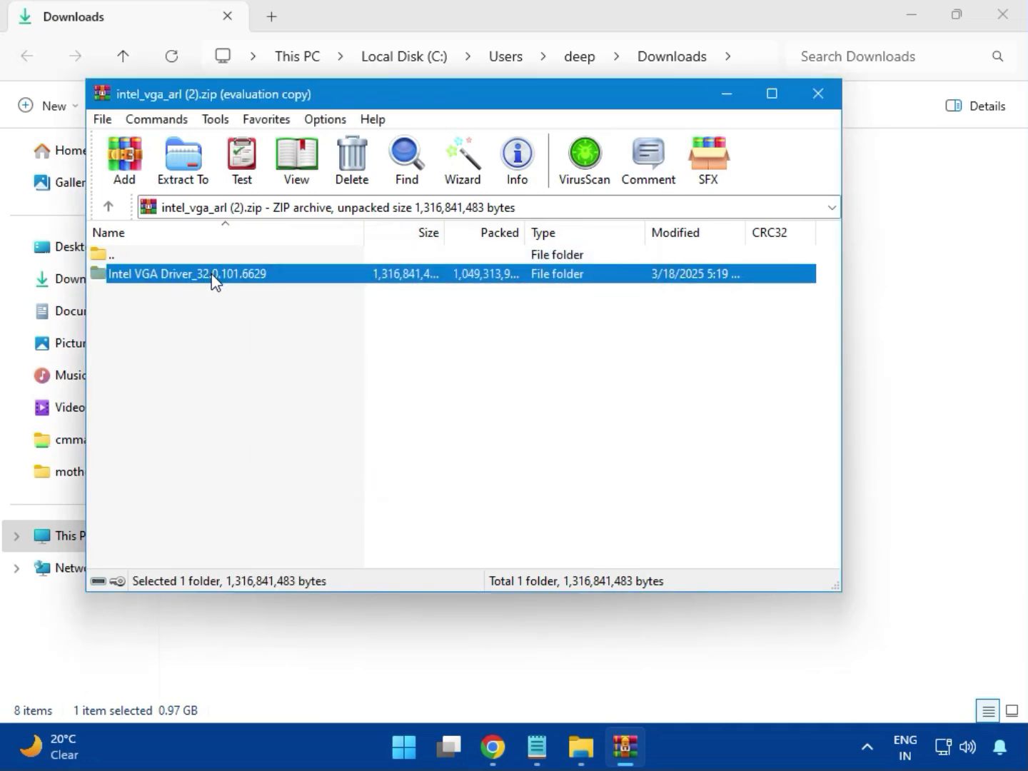
double_click(215, 275)
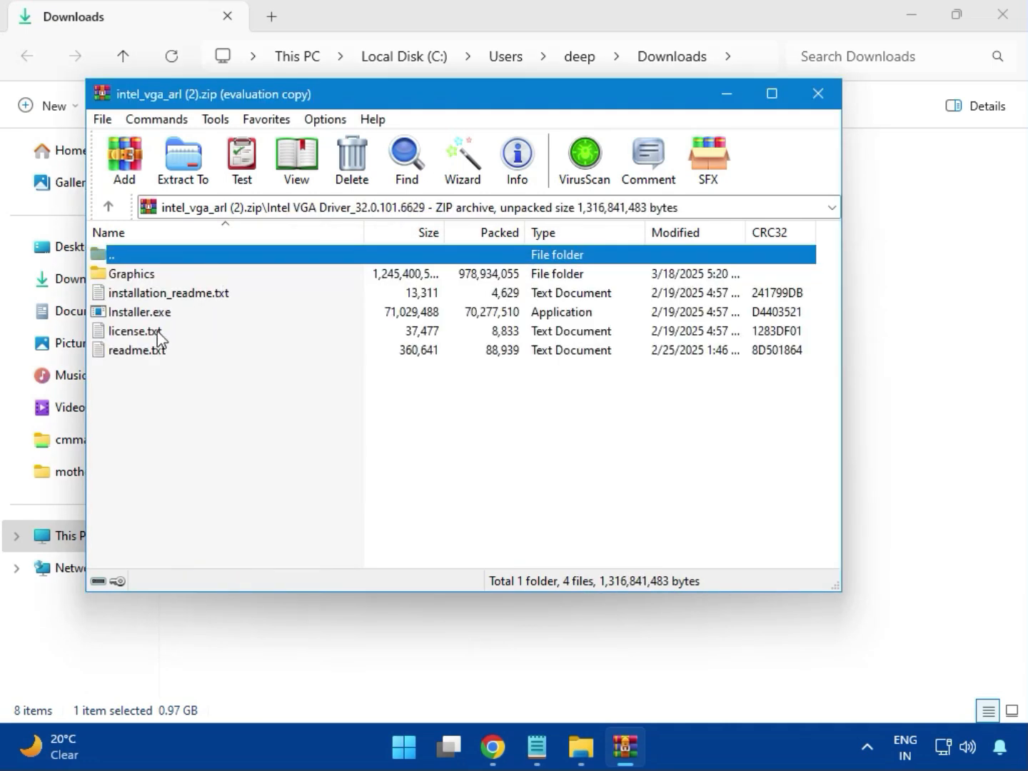
Run Installer.exe with permission to make changes, try to install the Intel graphics driver, and close the installer and archive
click(140, 312)
double_click(201, 314)
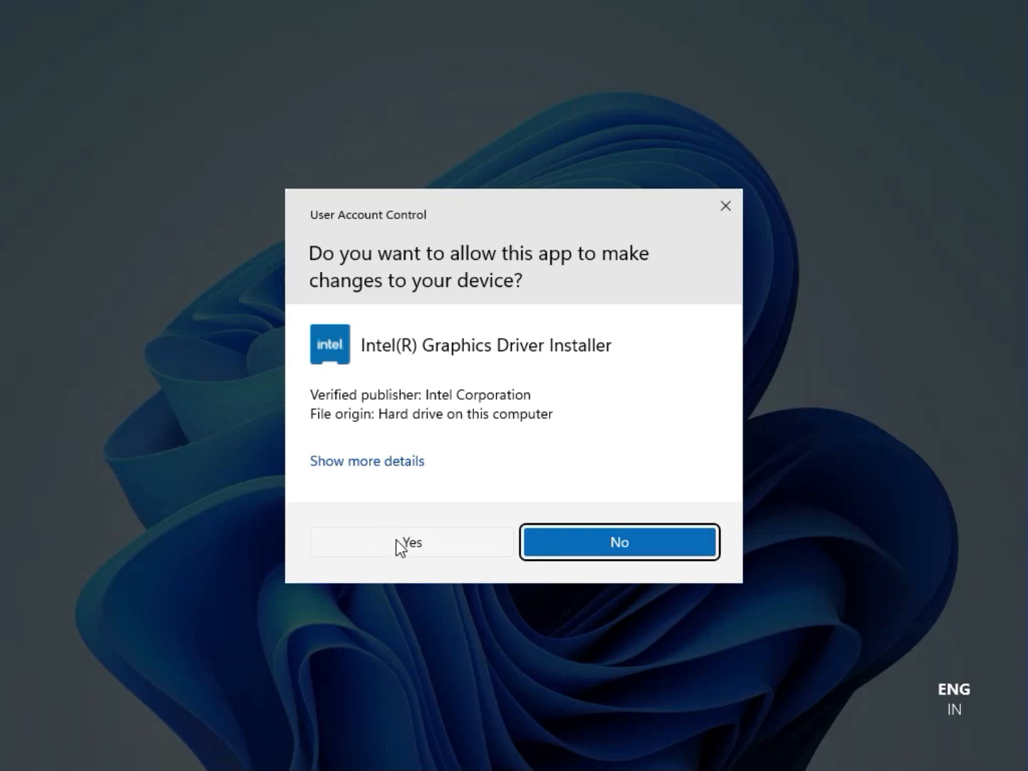
click(400, 544)
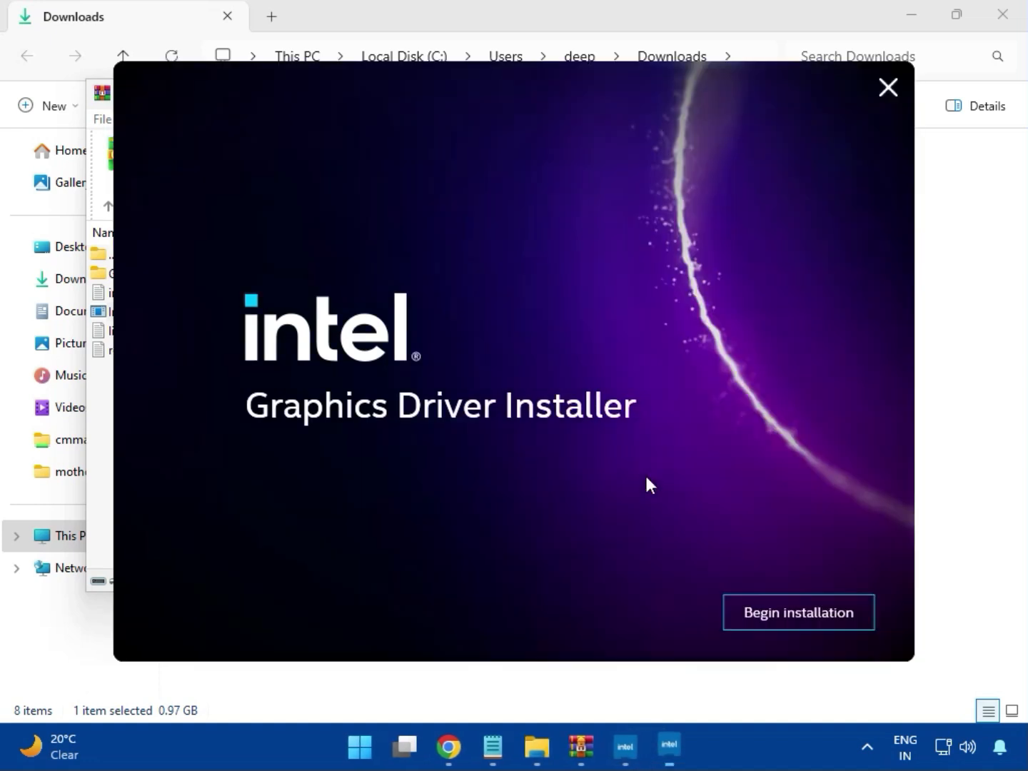
click(784, 612)
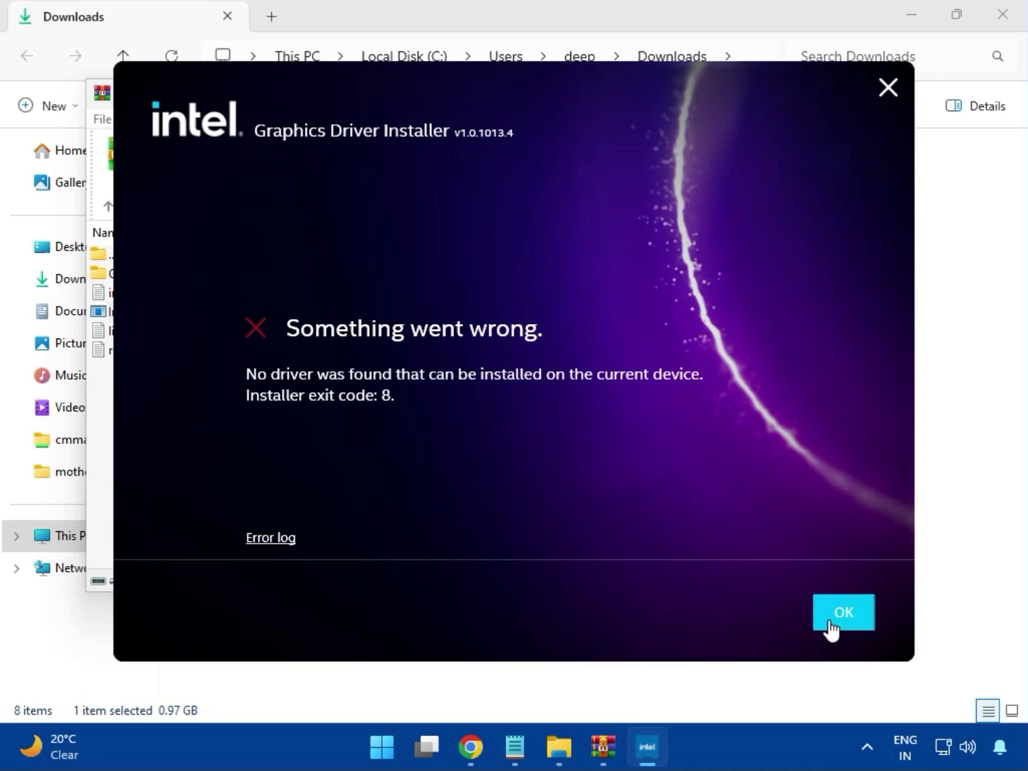
click(830, 626)
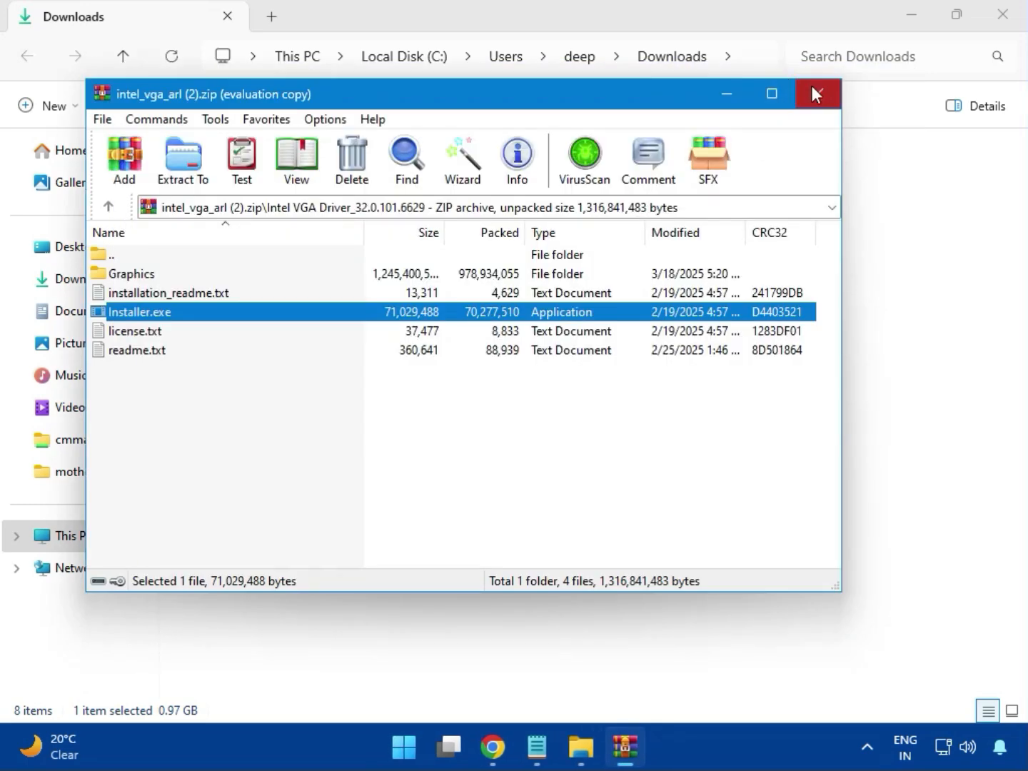
click(816, 93)
Open the archive bt_drivers (3).zip and launch Intel Bluetooth.msi from its Intel BlueTooth Driver_23.70.0.2 folder
click(201, 235)
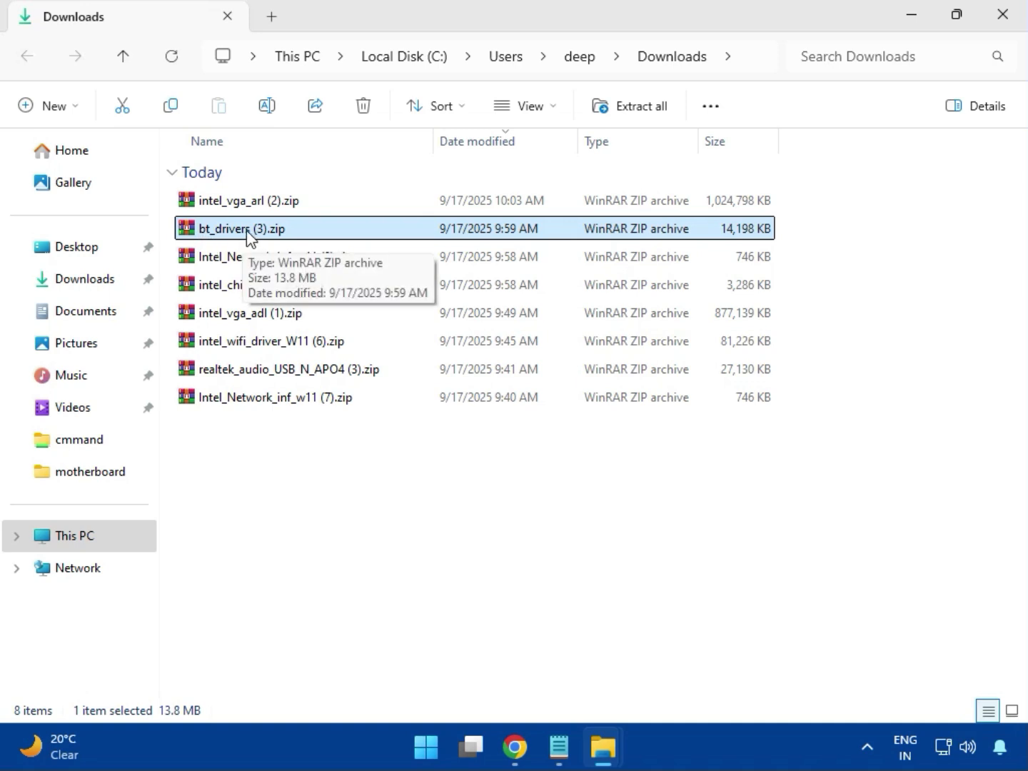
double_click(247, 230)
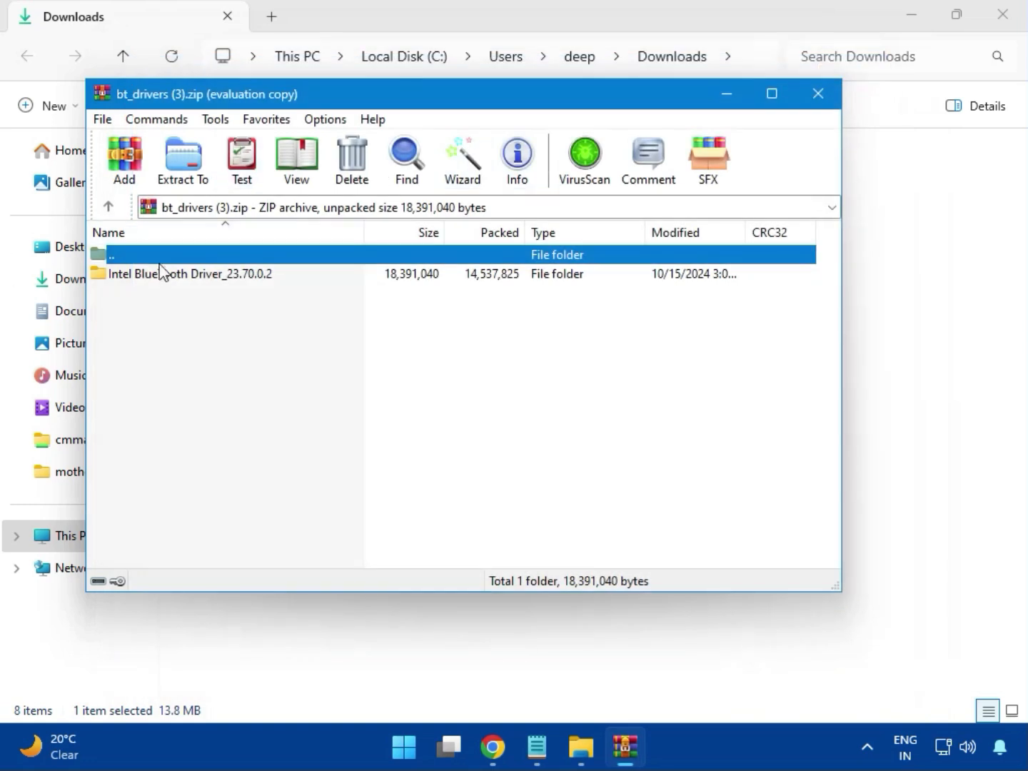
click(118, 277)
double_click(193, 277)
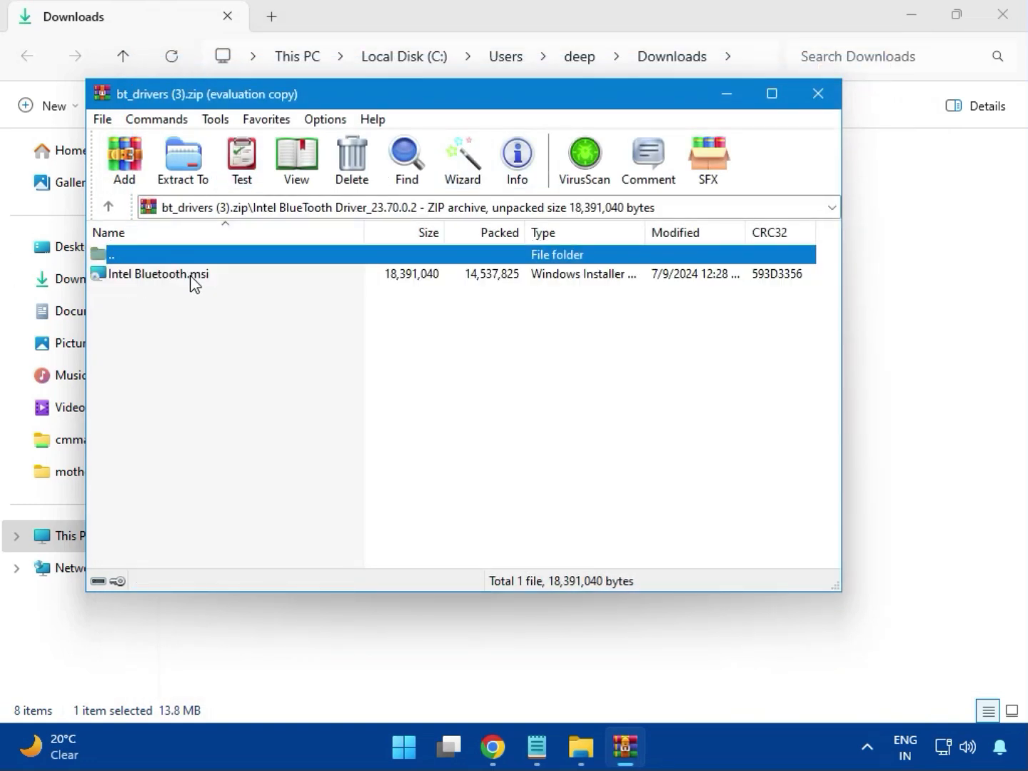
double_click(171, 276)
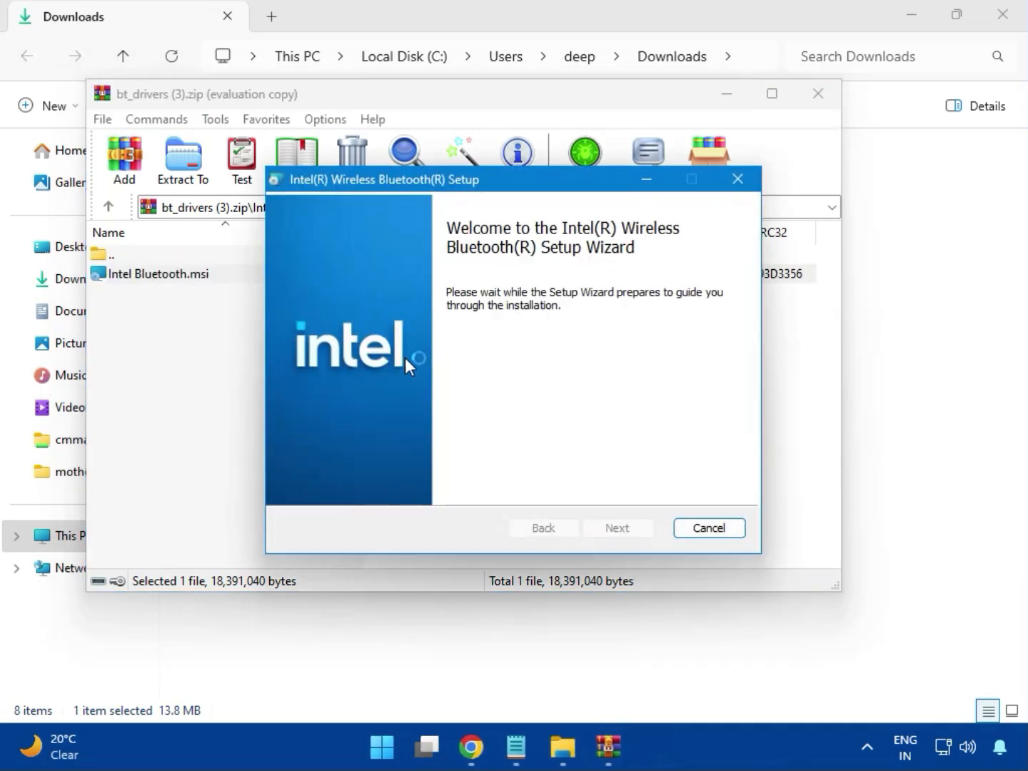
Install Intel Wireless Bluetooth with the licence terms accepted and the Typical setup type, allow the changes, and close the finished wizard and archive
click(618, 528)
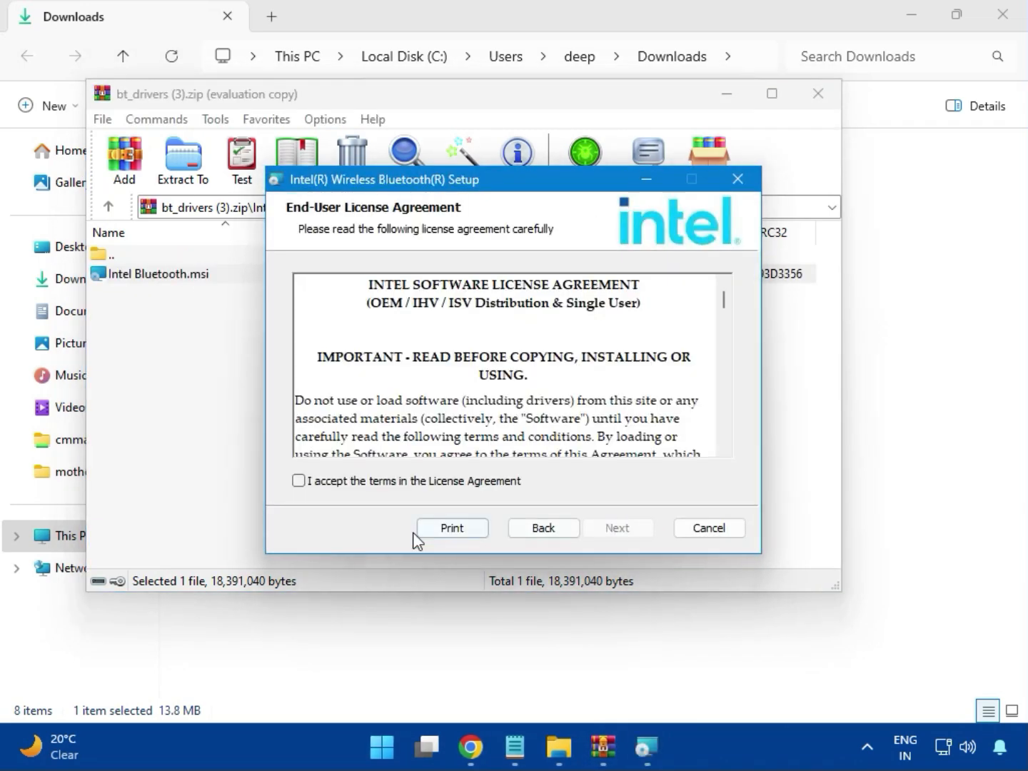
click(359, 486)
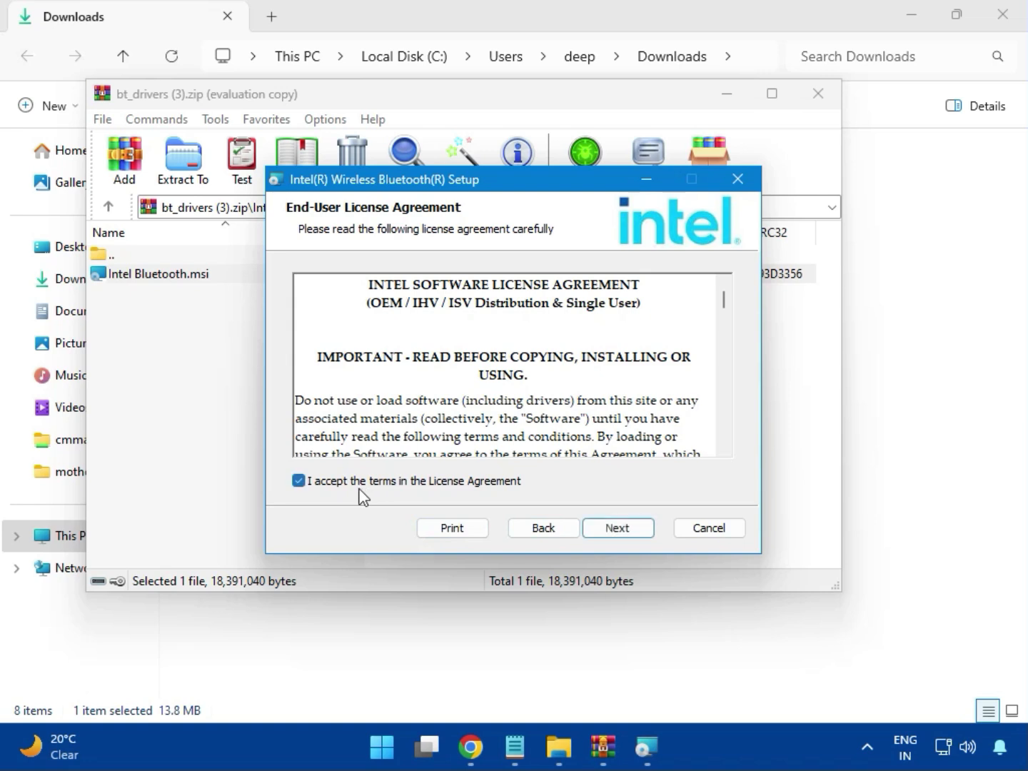
click(610, 528)
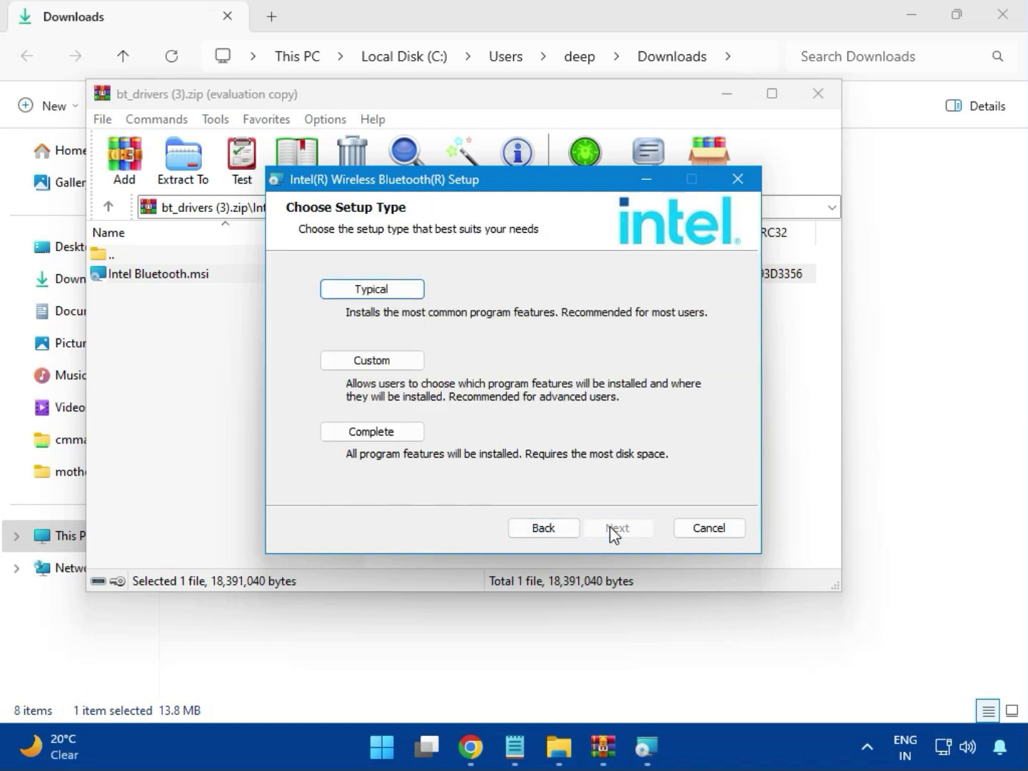
click(356, 292)
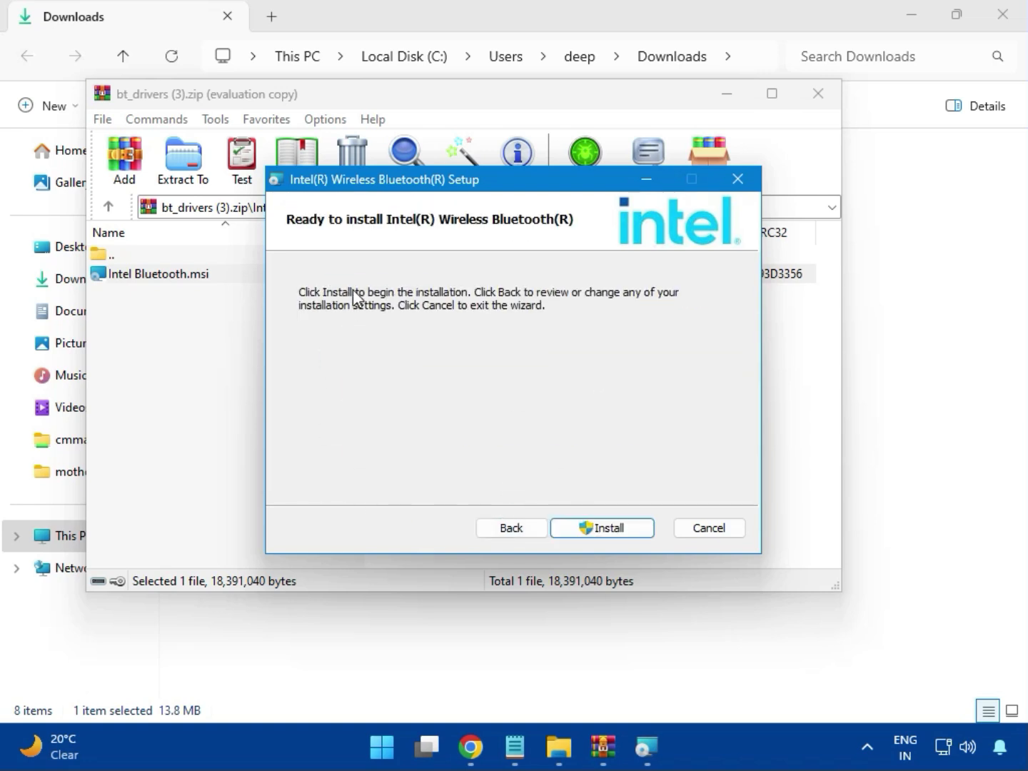
click(591, 529)
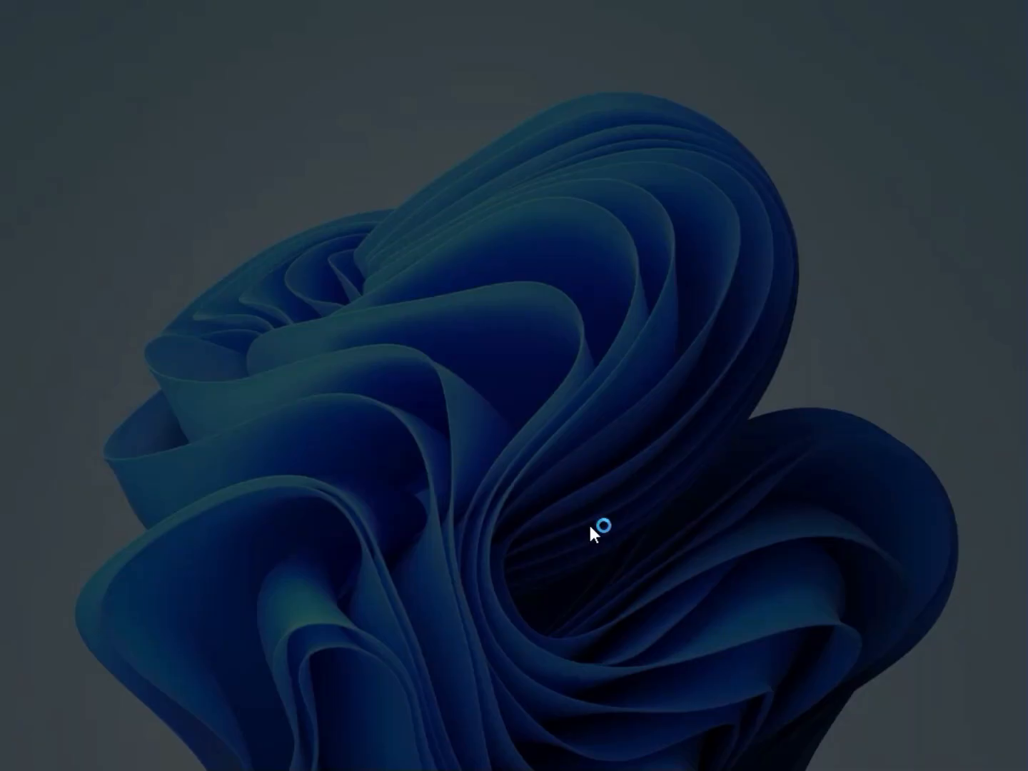
click(394, 533)
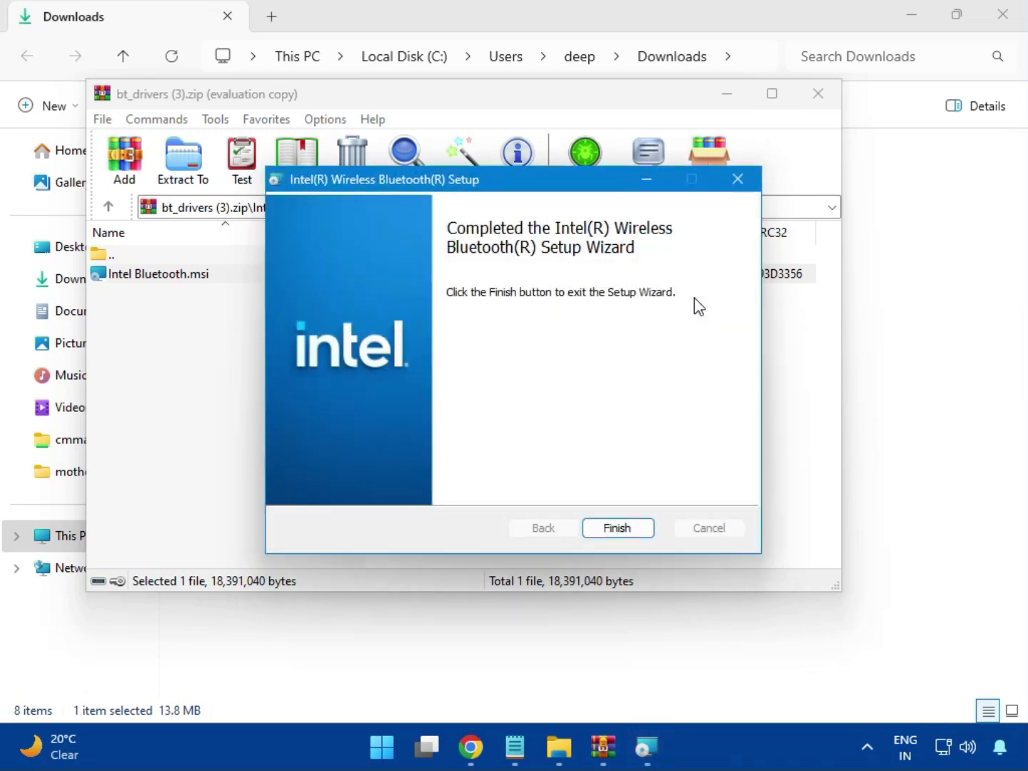
click(619, 527)
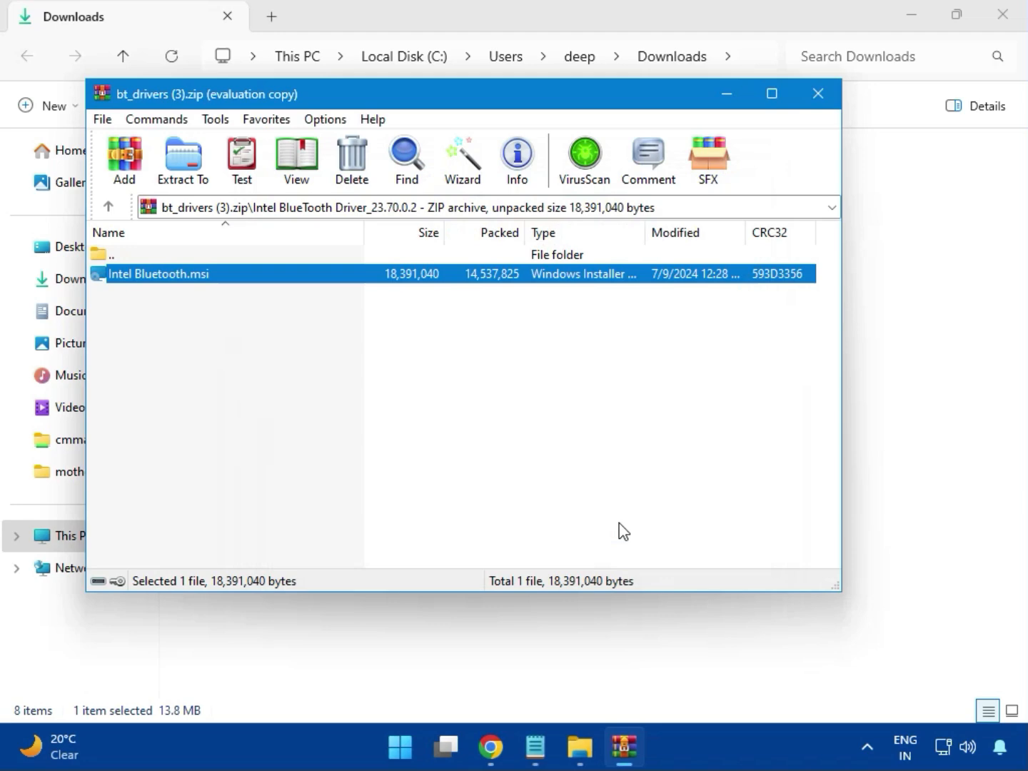
click(828, 105)
Open the archive Intel_Network_inf_w11 (8).zip, dismiss the WinRAR pop-up window and enter the W11 folder
click(270, 262)
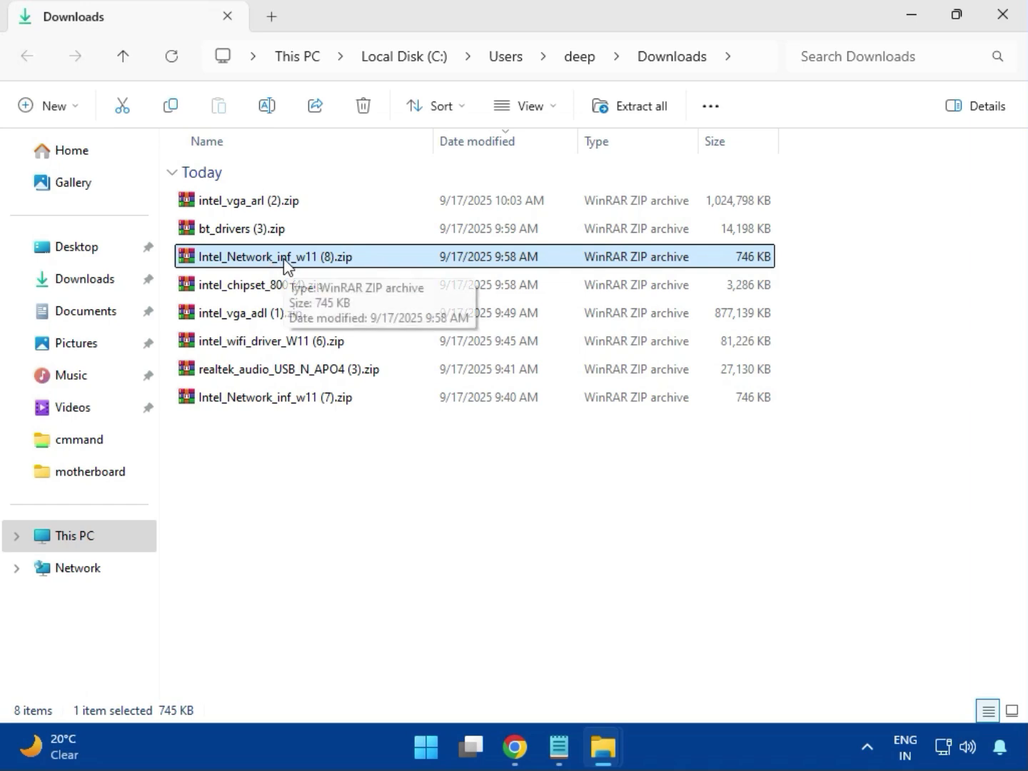
double_click(284, 263)
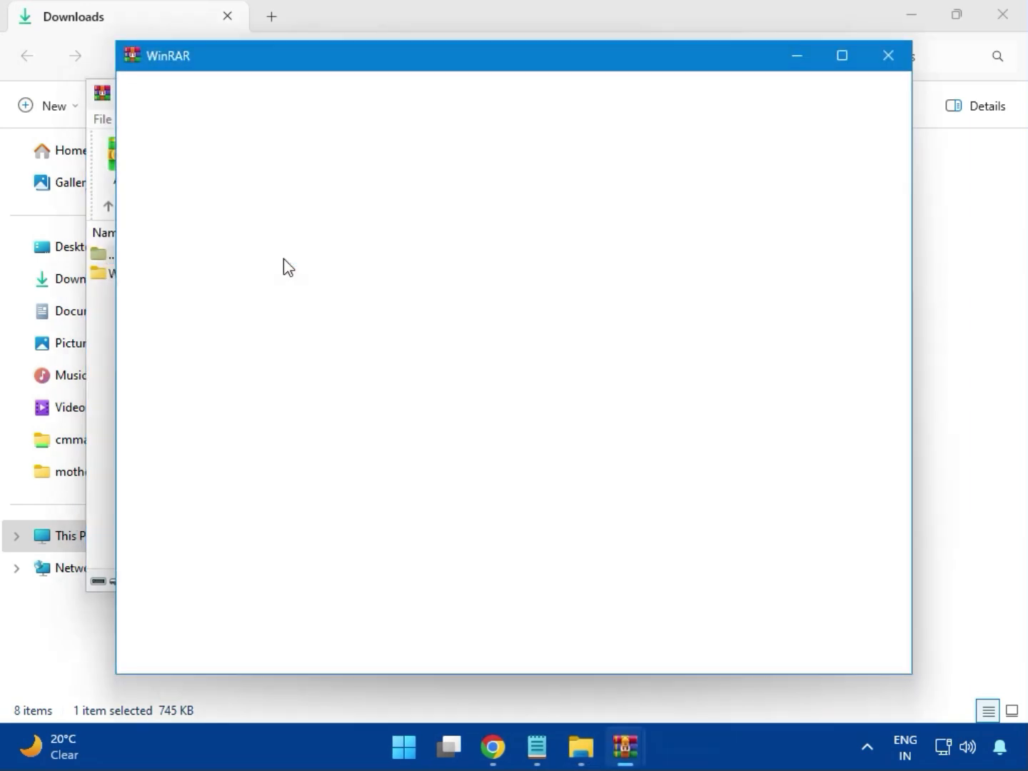
click(888, 56)
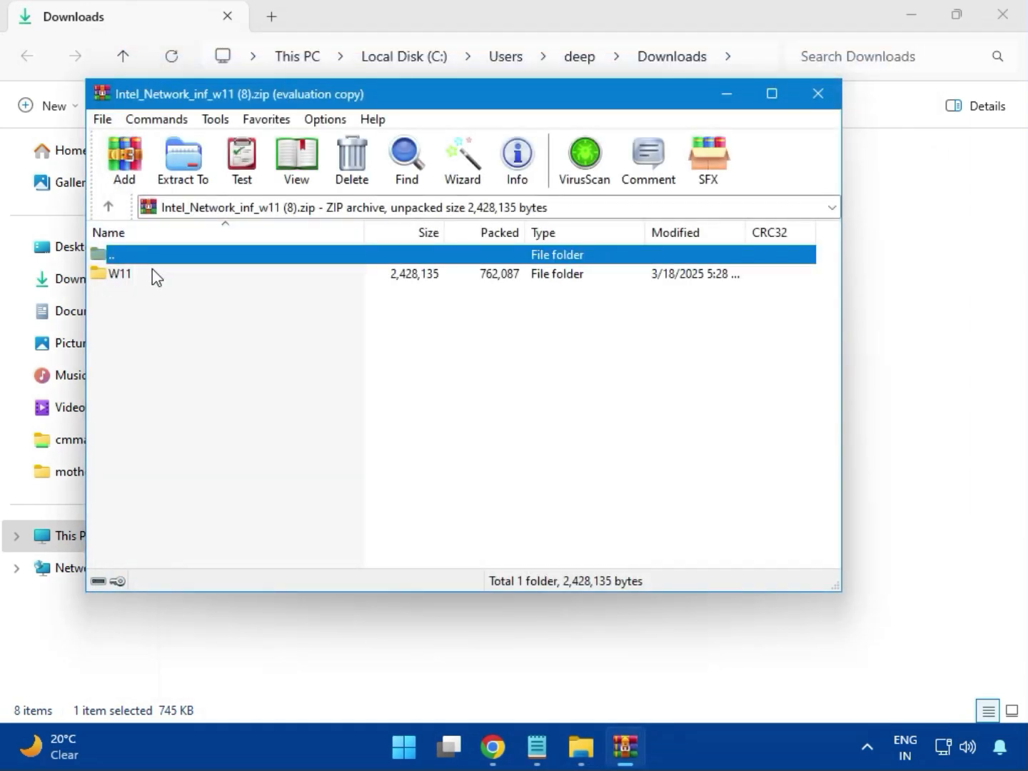
click(125, 279)
double_click(131, 284)
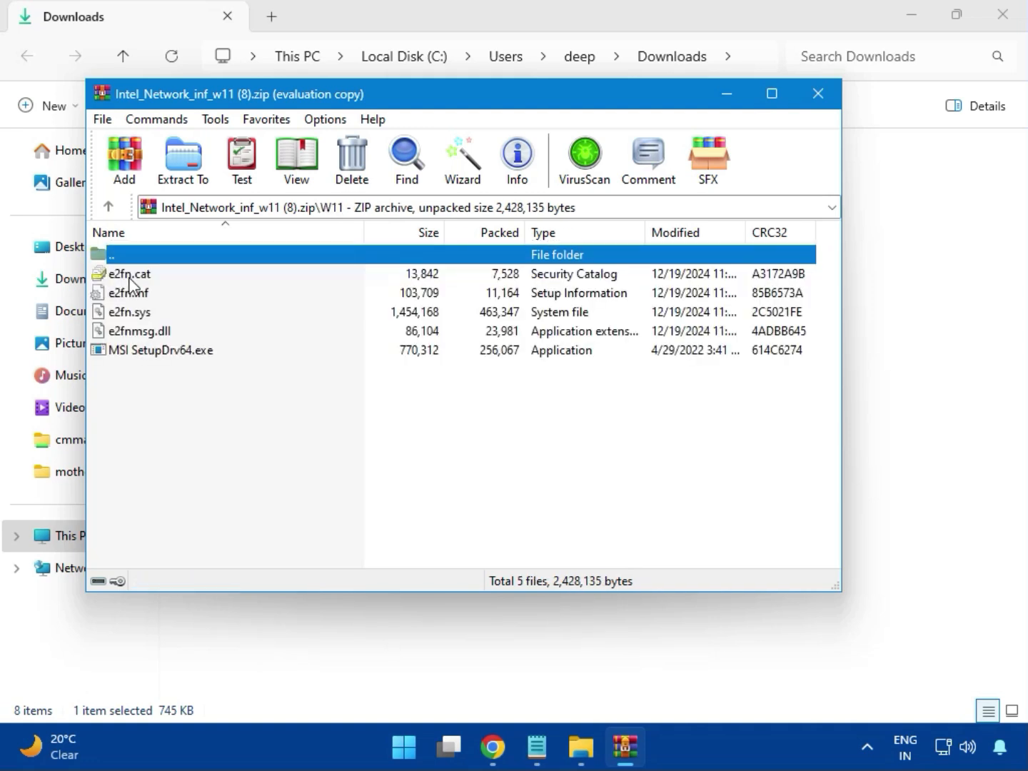
Run MSI SetupDrv64.exe with permission to make changes, try to install the network driver, and close the installer and archive
double_click(179, 356)
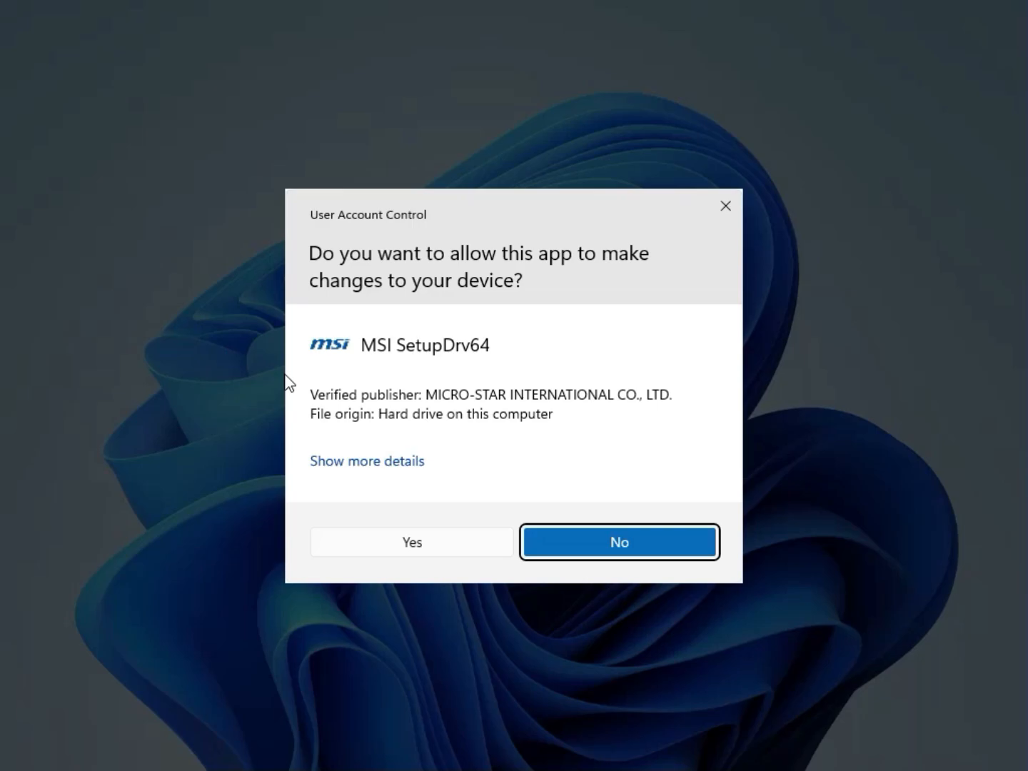
click(384, 542)
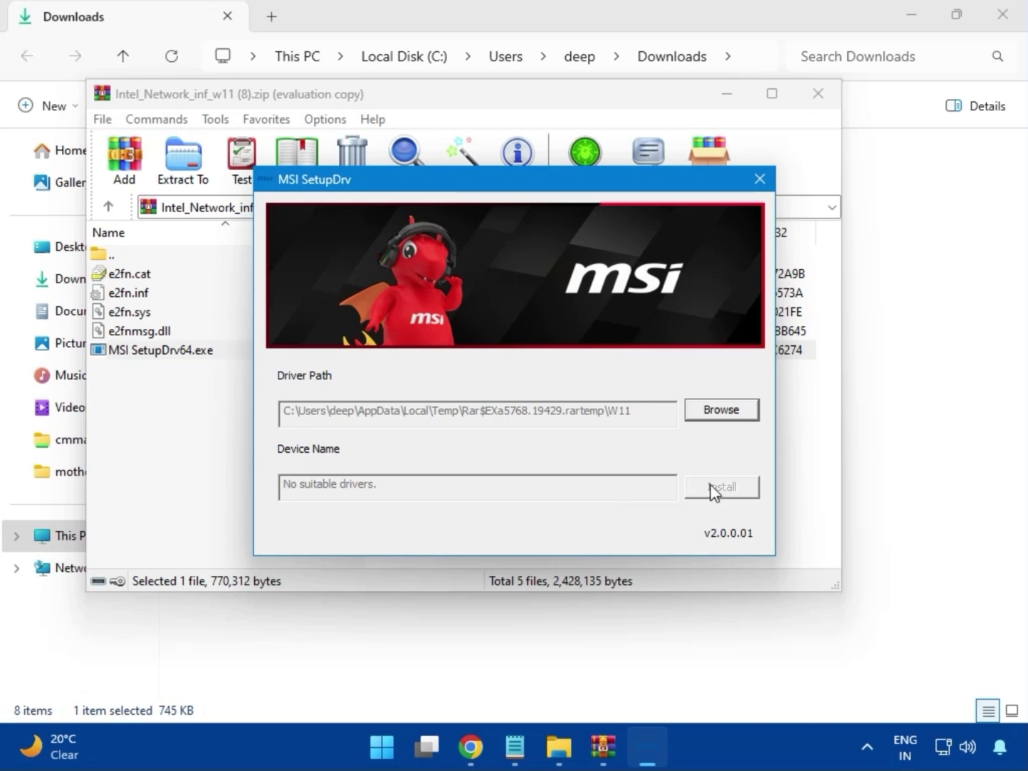
click(760, 179)
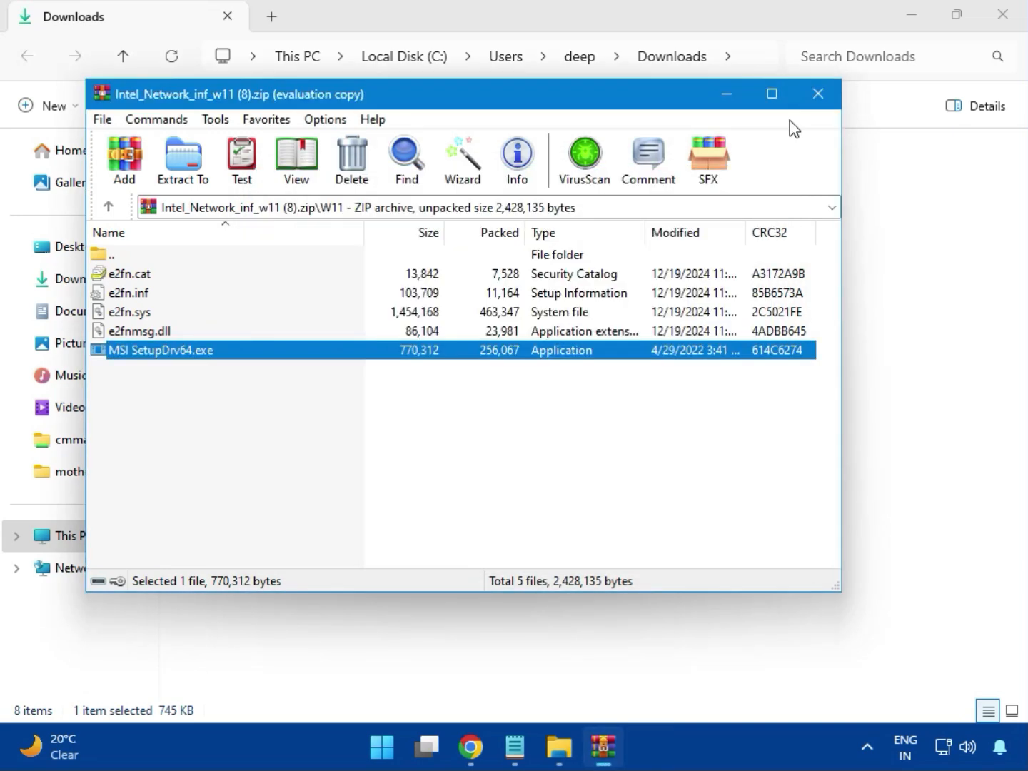
click(817, 97)
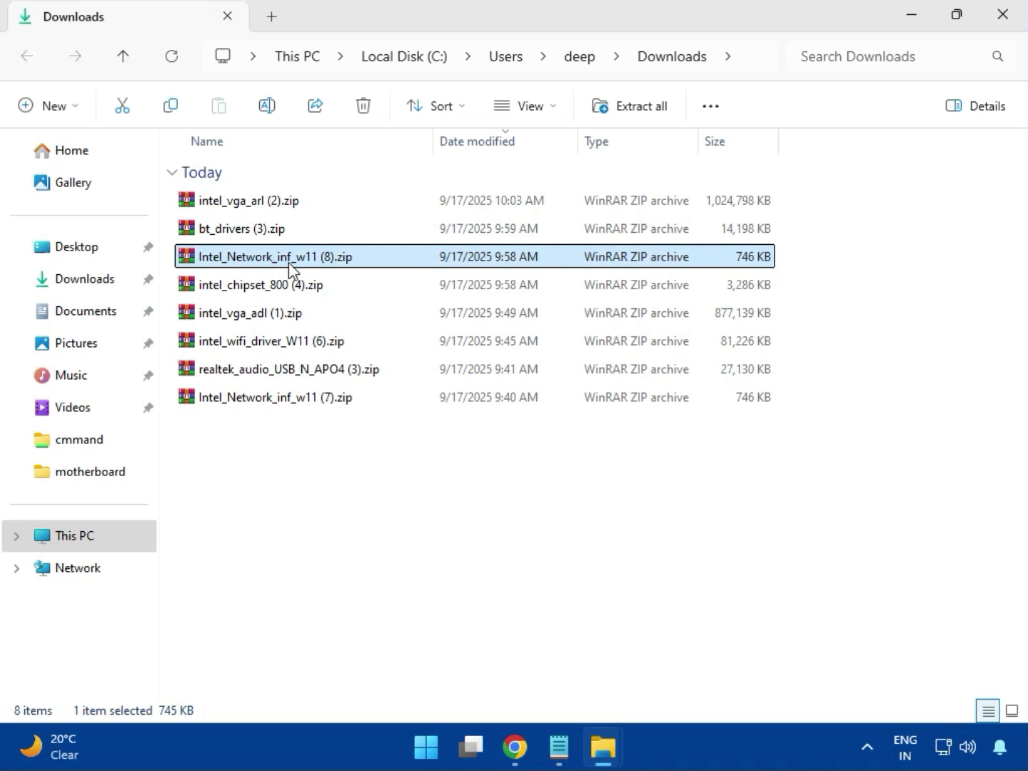
Open intel_chipset_800 (4).zip, dismiss the WinRAR licence reminder and launch SetupChipset.exe from its Intel Chipset Driver_10.1.20062.8627 folder
click(238, 293)
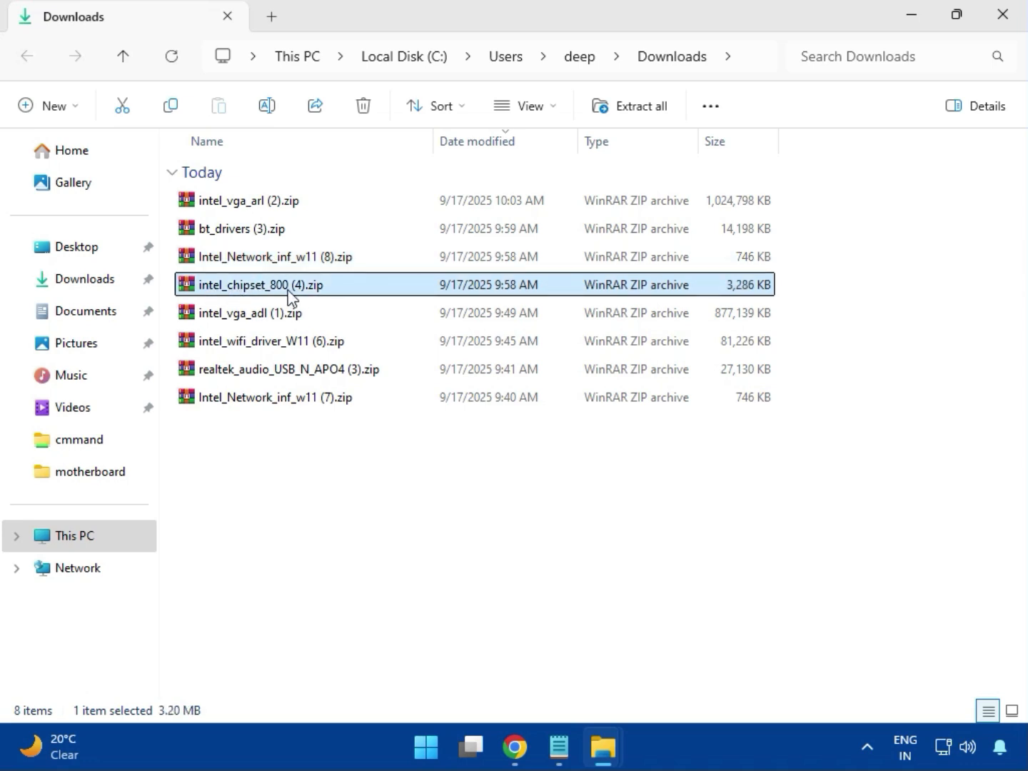
double_click(293, 289)
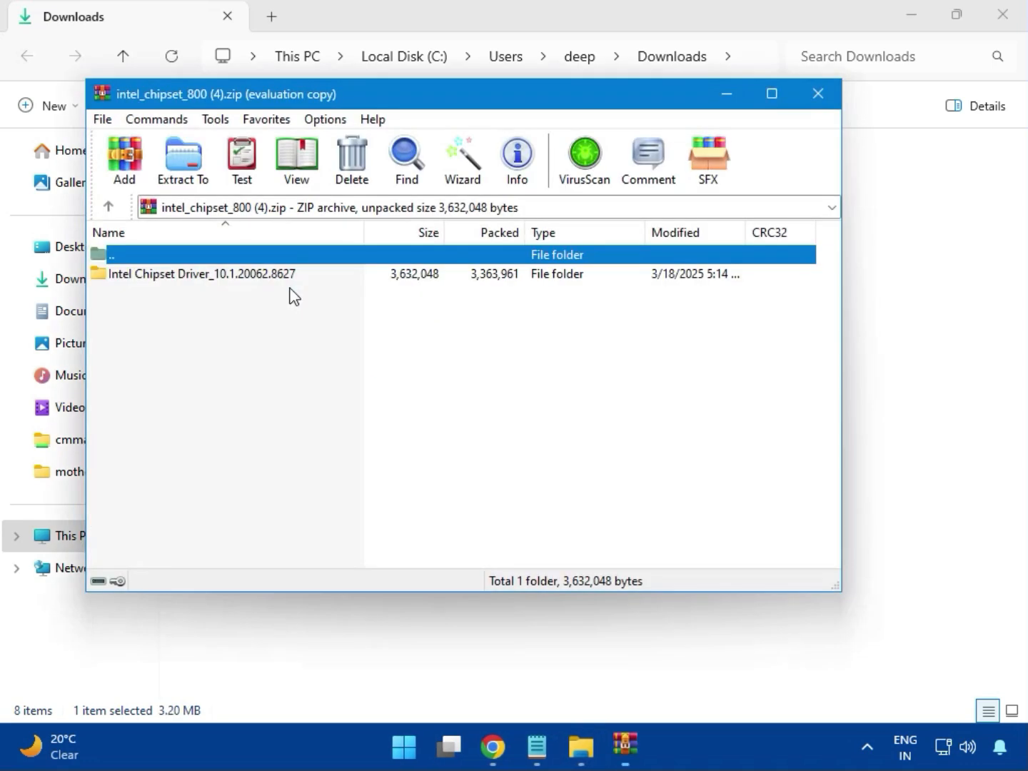
click(145, 285)
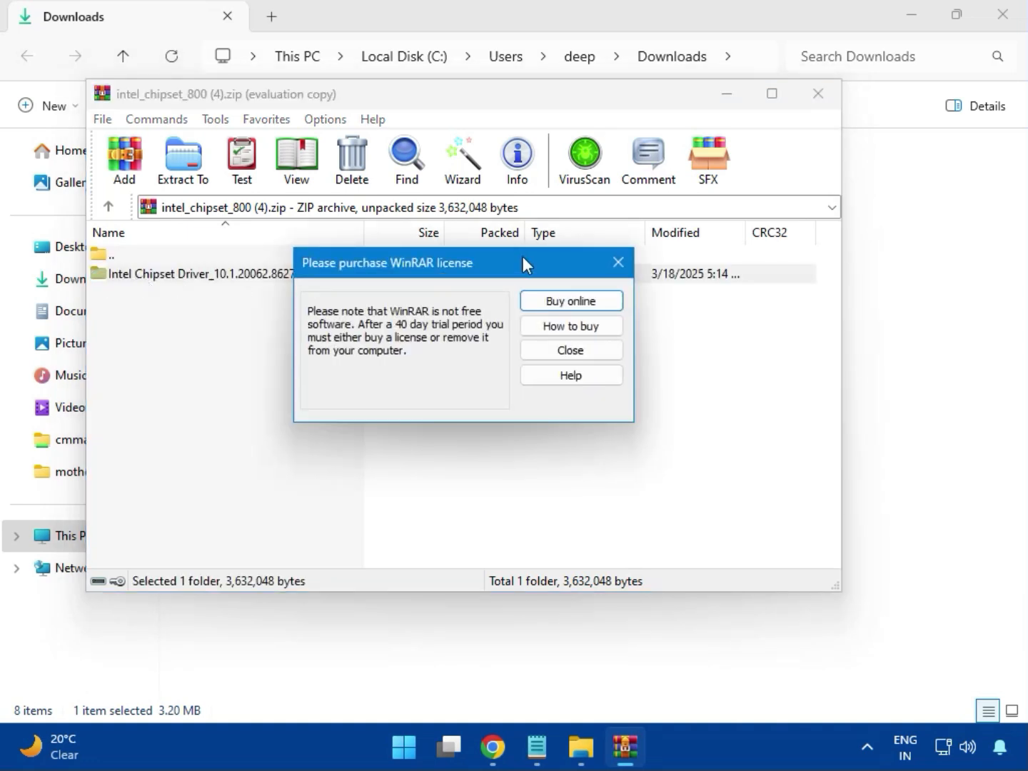
click(618, 262)
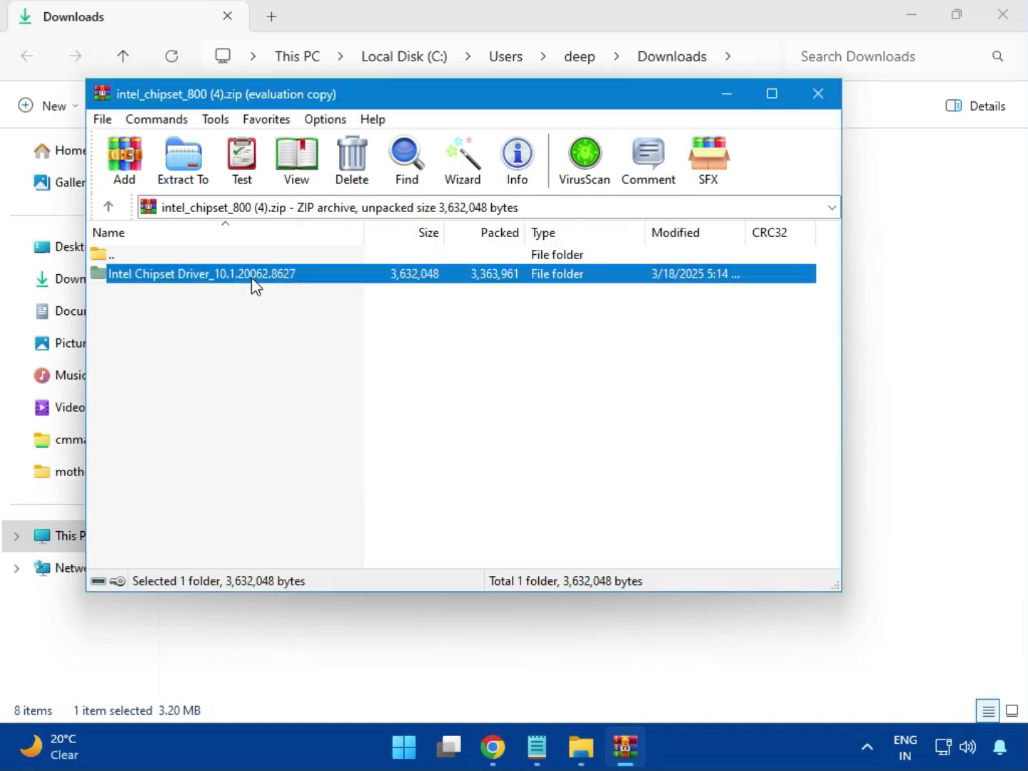
double_click(255, 280)
double_click(165, 286)
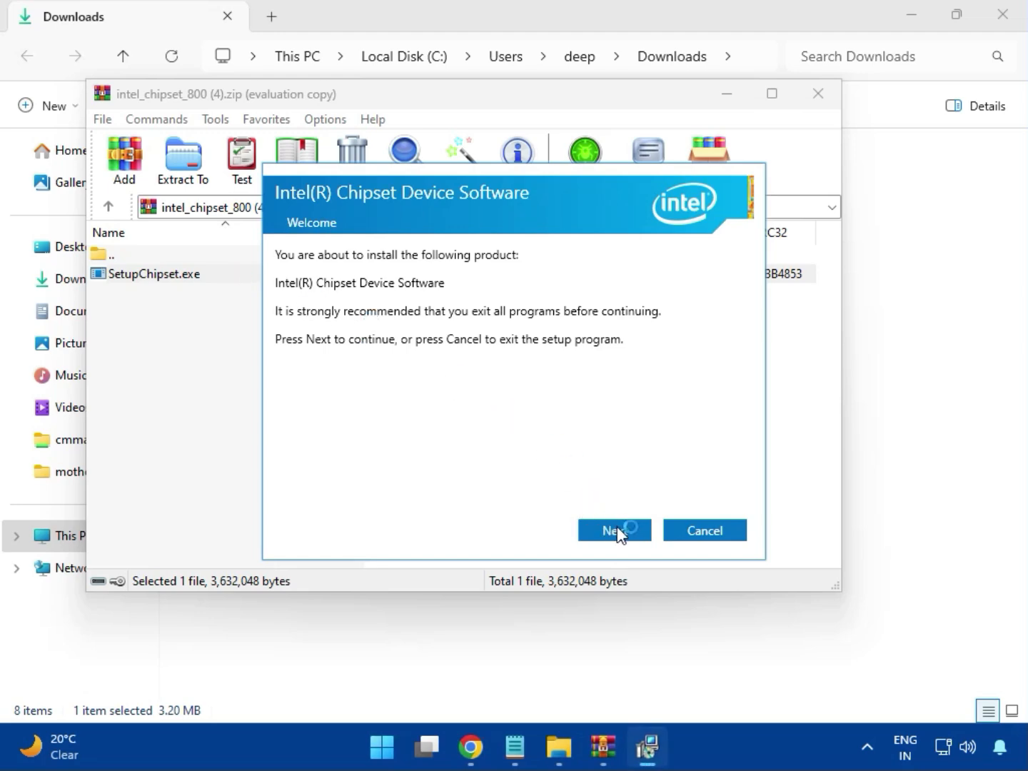
Try to install the Intel Chipset Device Software with permission to make changes, and close the installer and archive
click(619, 532)
click(619, 532)
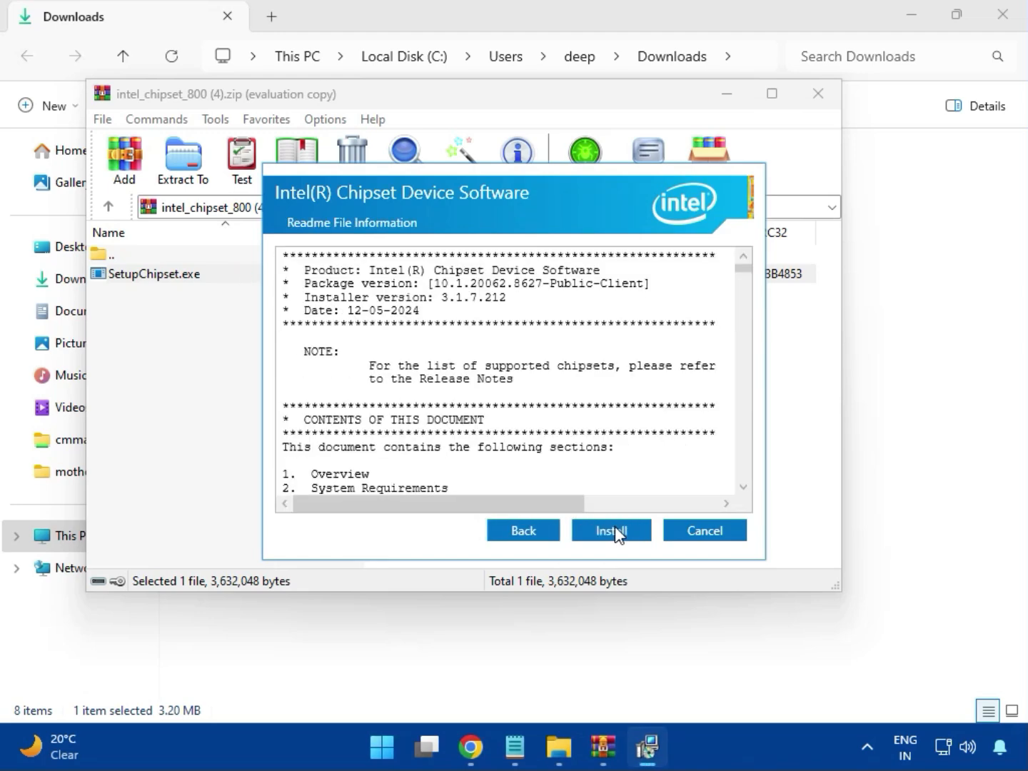
click(615, 530)
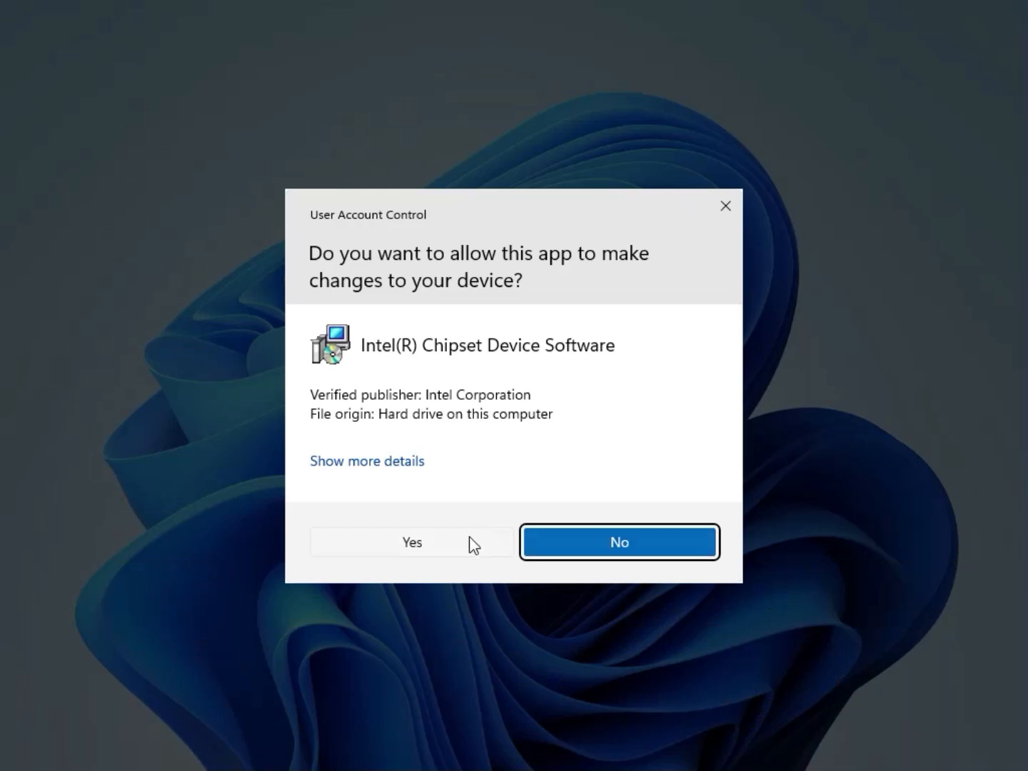
click(469, 537)
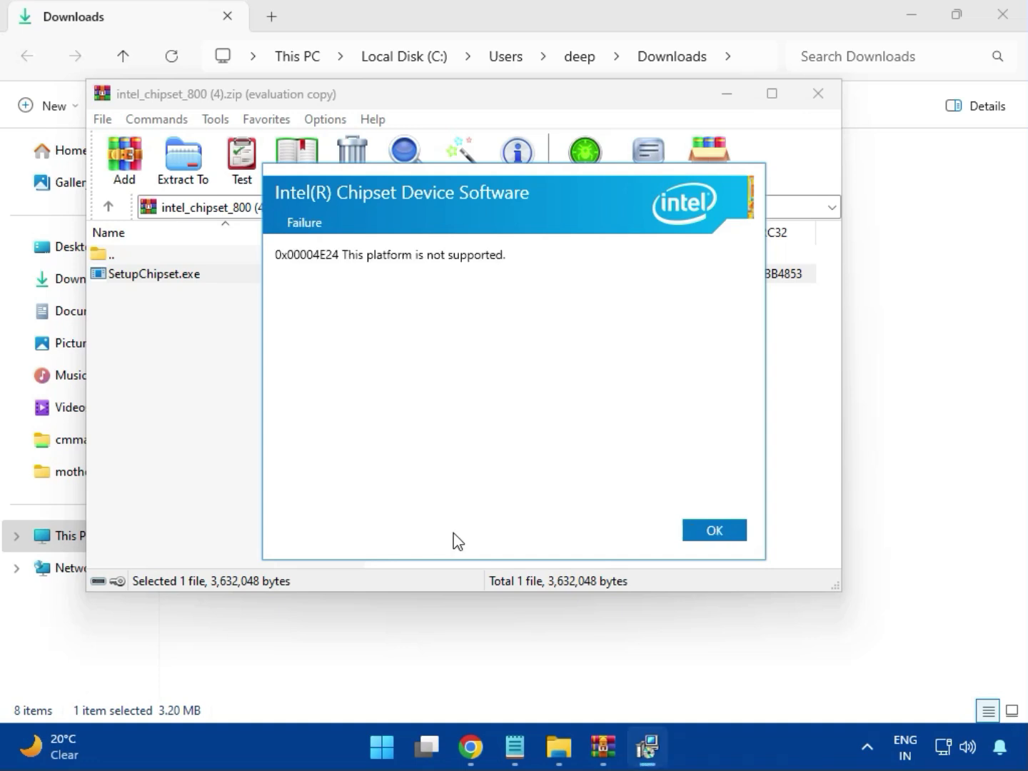
click(701, 534)
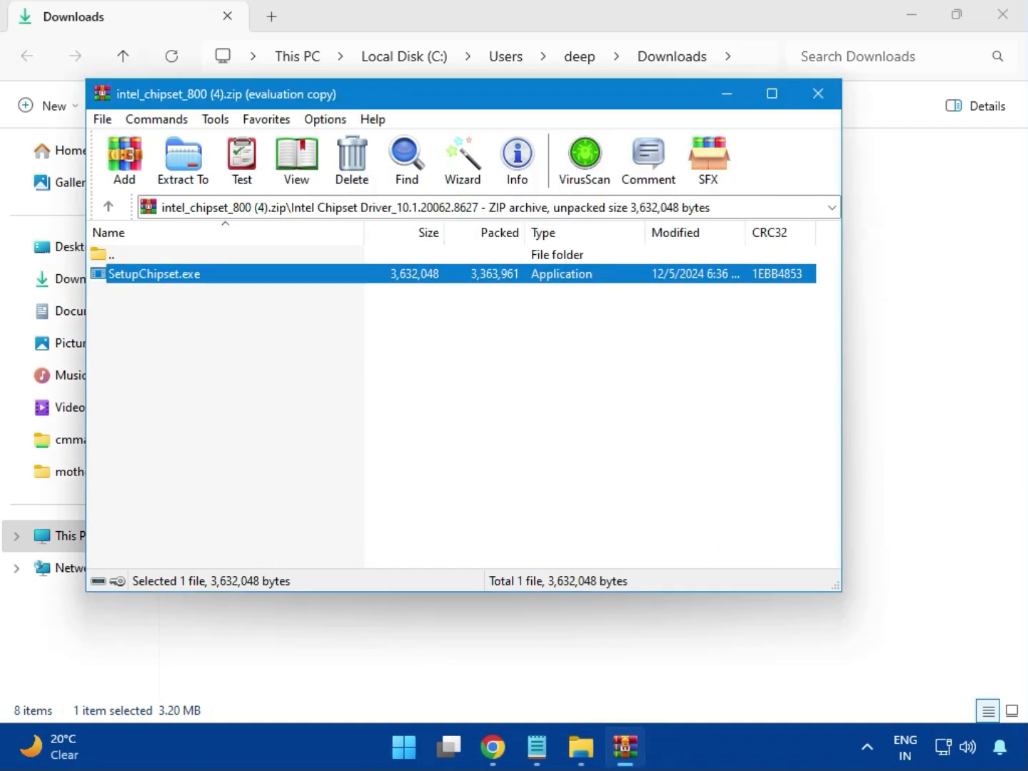
click(819, 100)
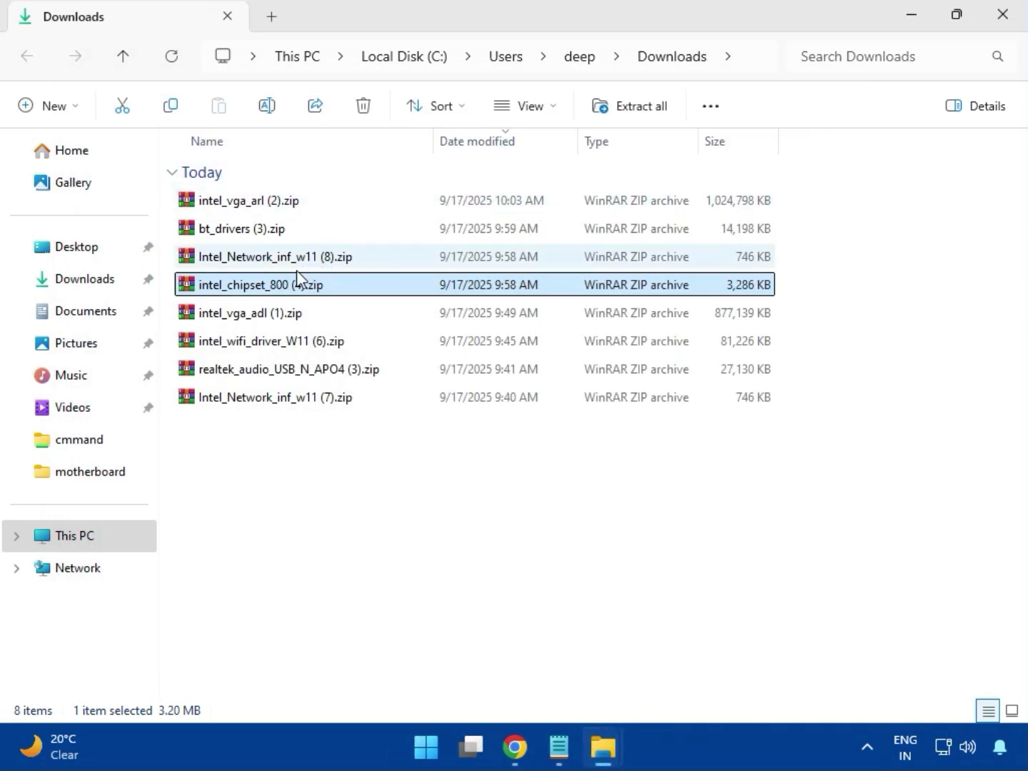
click(262, 317)
double_click(257, 312)
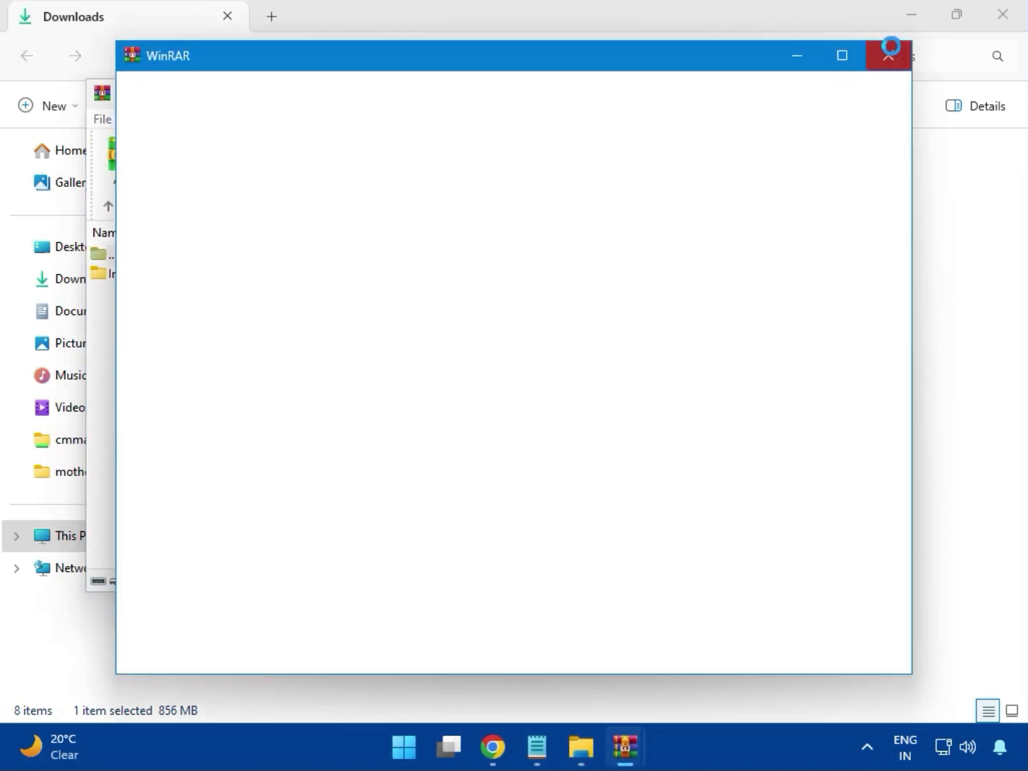
click(818, 93)
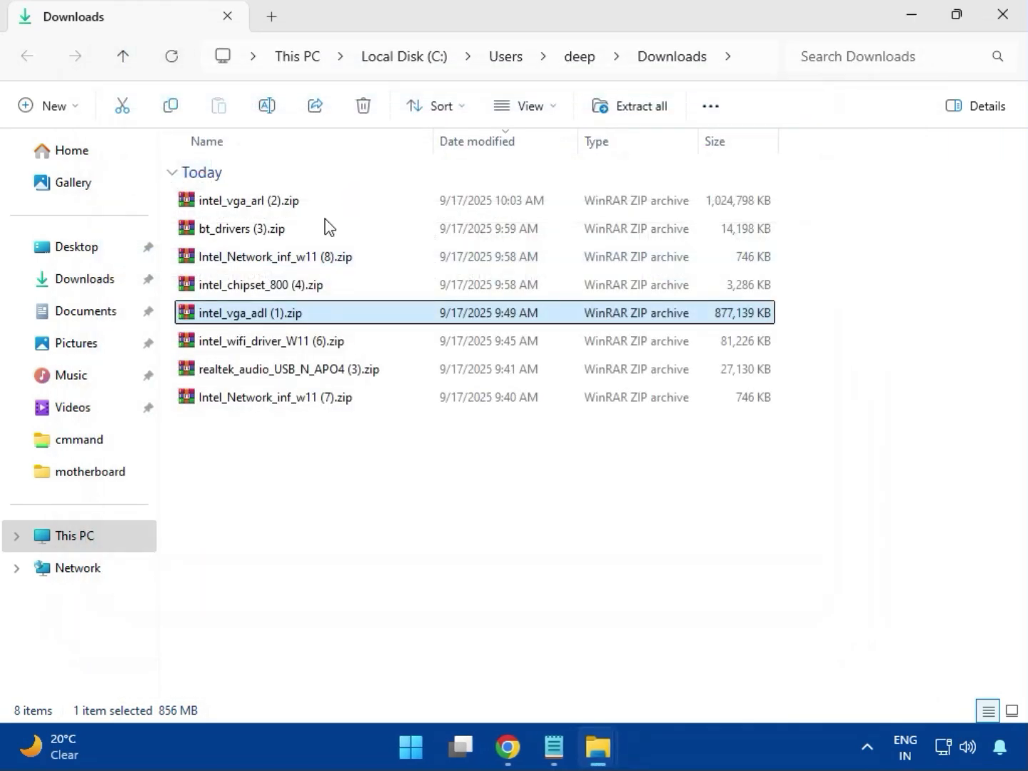
Open intel_wifi_driver_W11 (6).zip, dismiss the WinRAR licence reminder and enter the UWD\Win64 folder inside Intel WIFI Driver_23.40.0.4
click(264, 344)
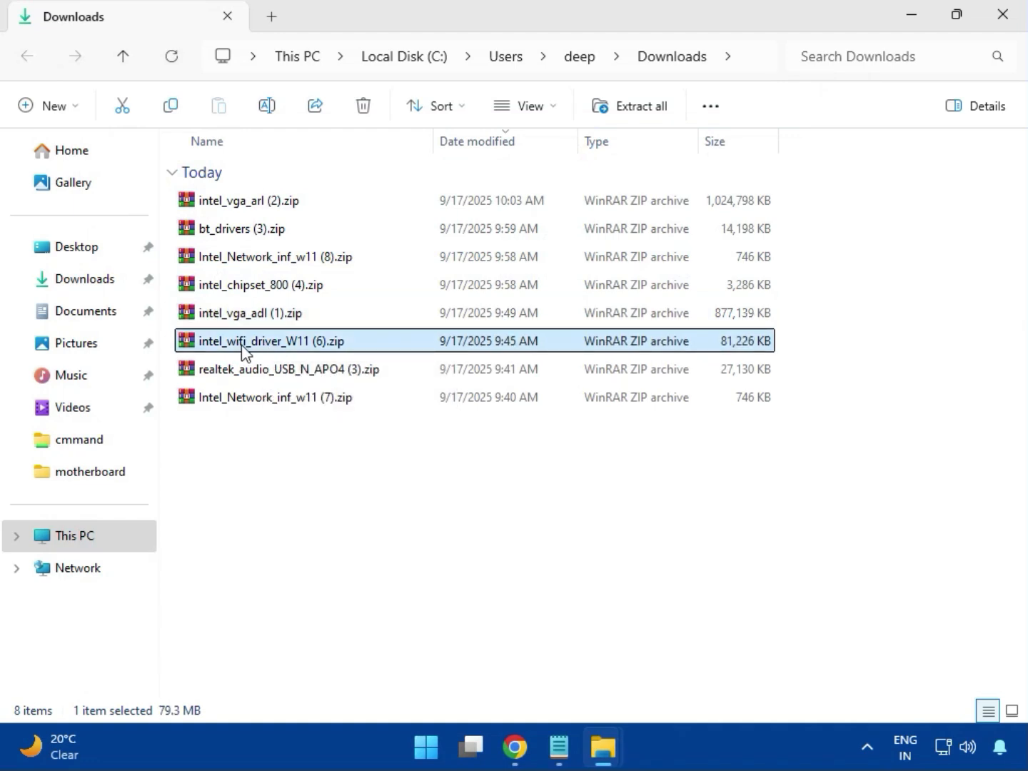
double_click(261, 347)
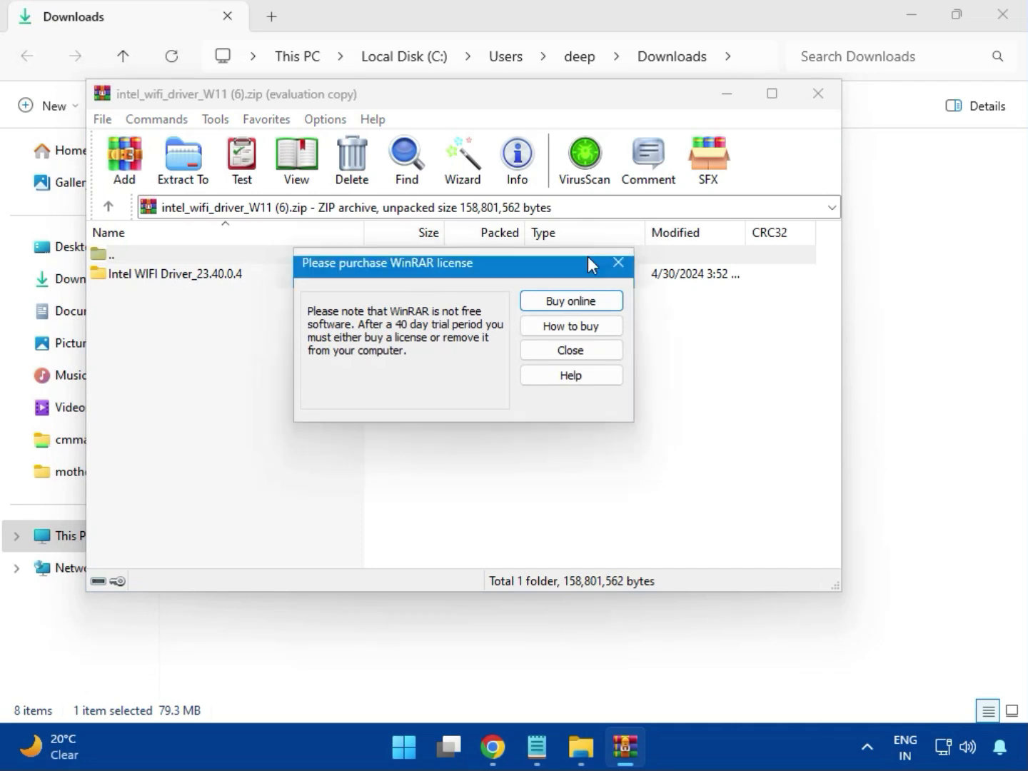
click(616, 264)
double_click(164, 273)
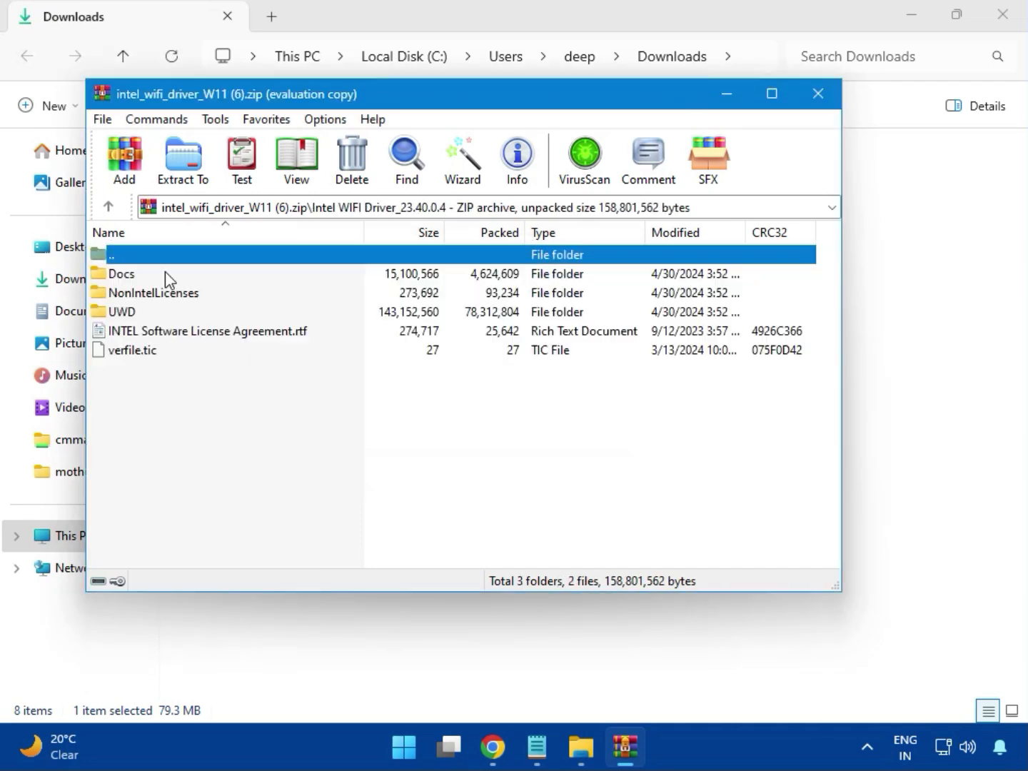
double_click(135, 312)
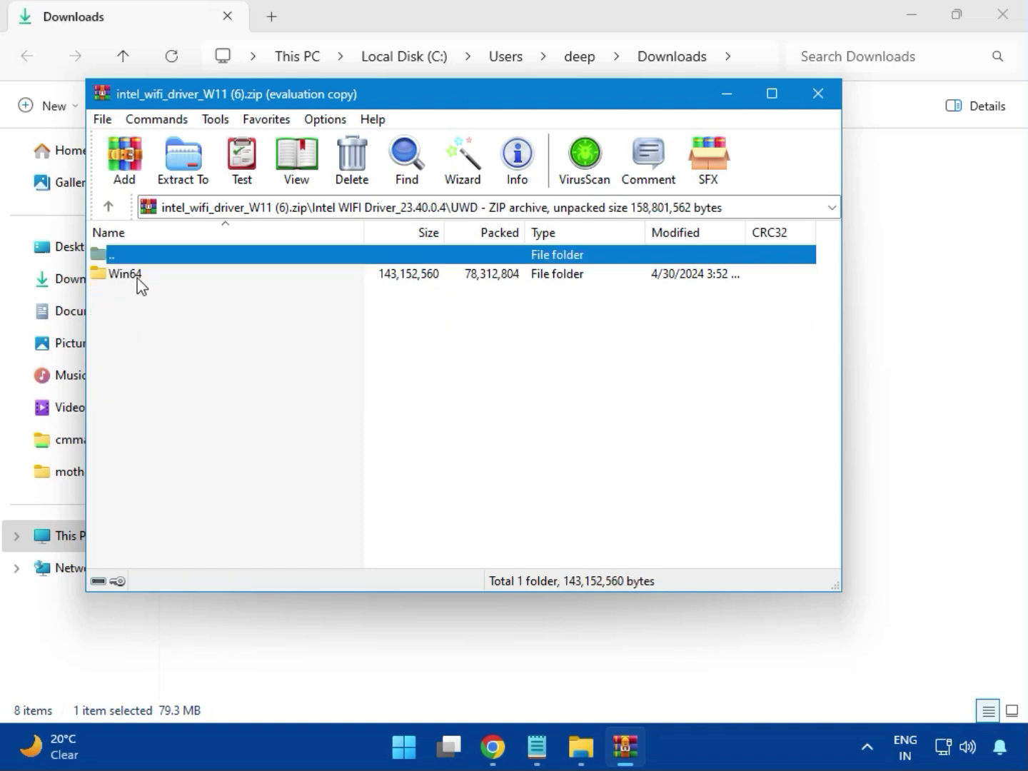
double_click(139, 279)
Launch WirelessSetup.exe from the Installer folder inside UWD\Win64 of the Intel Wi-Fi driver archive
double_click(138, 275)
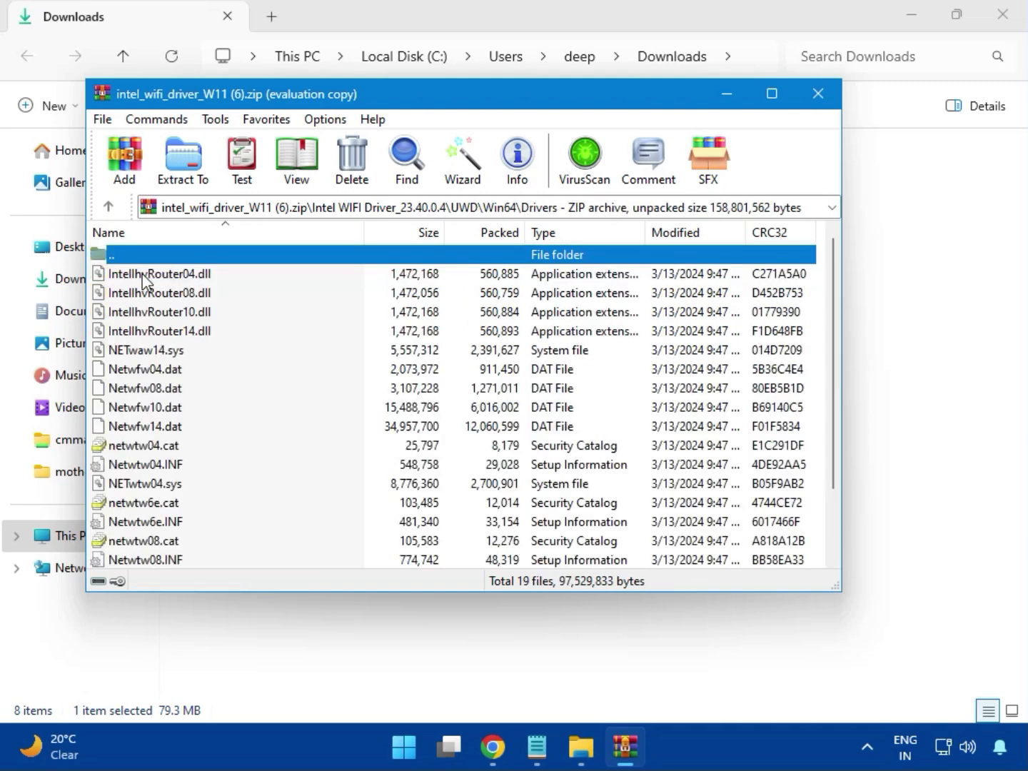
scroll(187, 422, down, 1)
scroll(187, 422, down, 1)
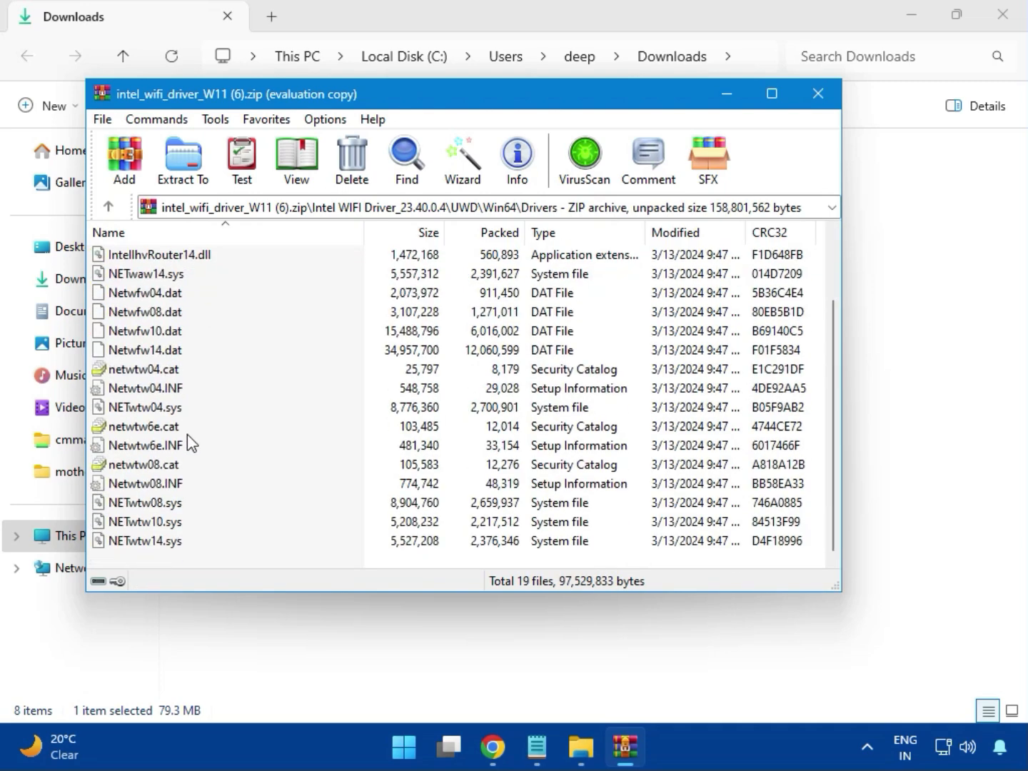
scroll(179, 472, up, 2)
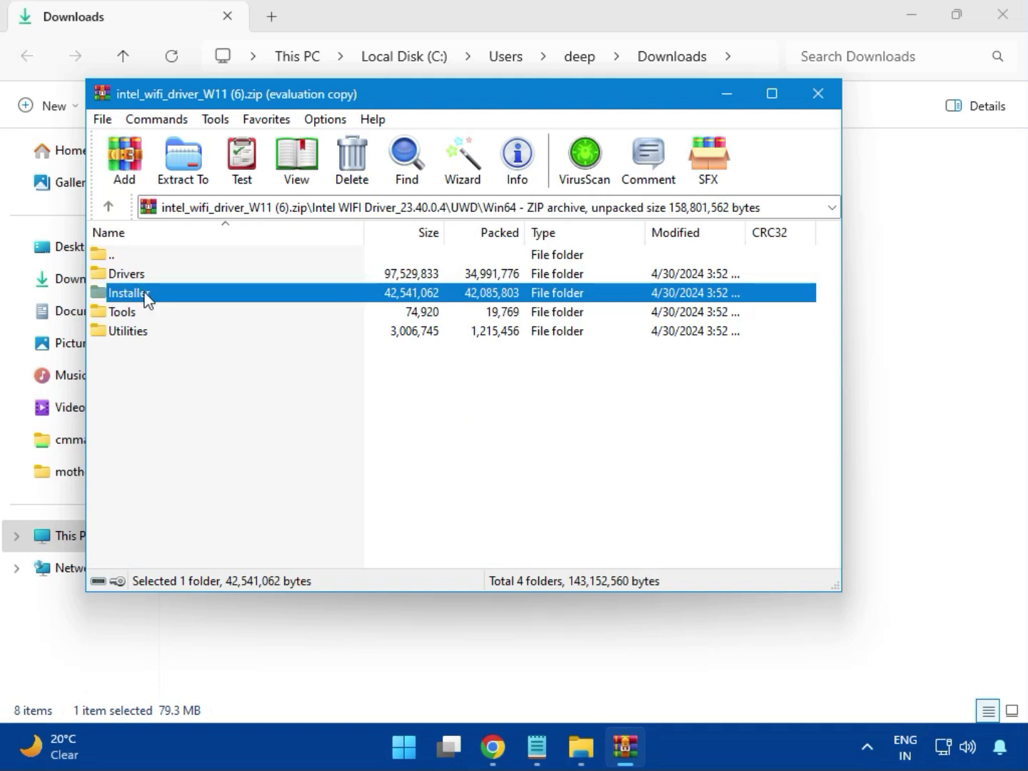
double_click(146, 297)
click(144, 298)
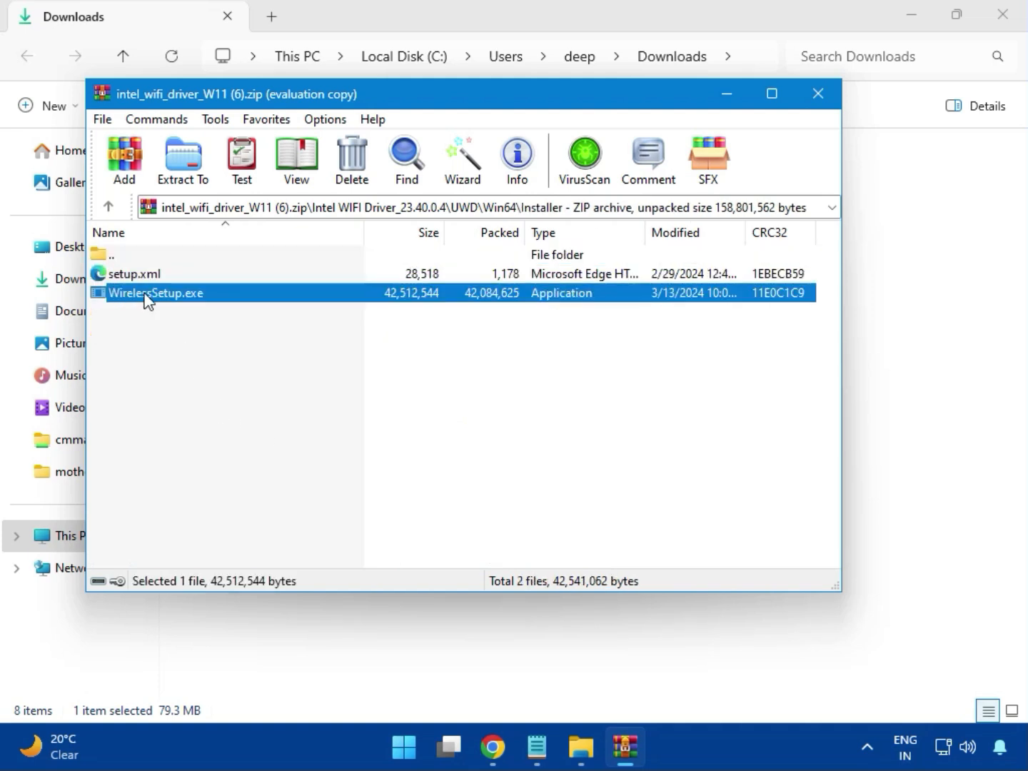
double_click(164, 299)
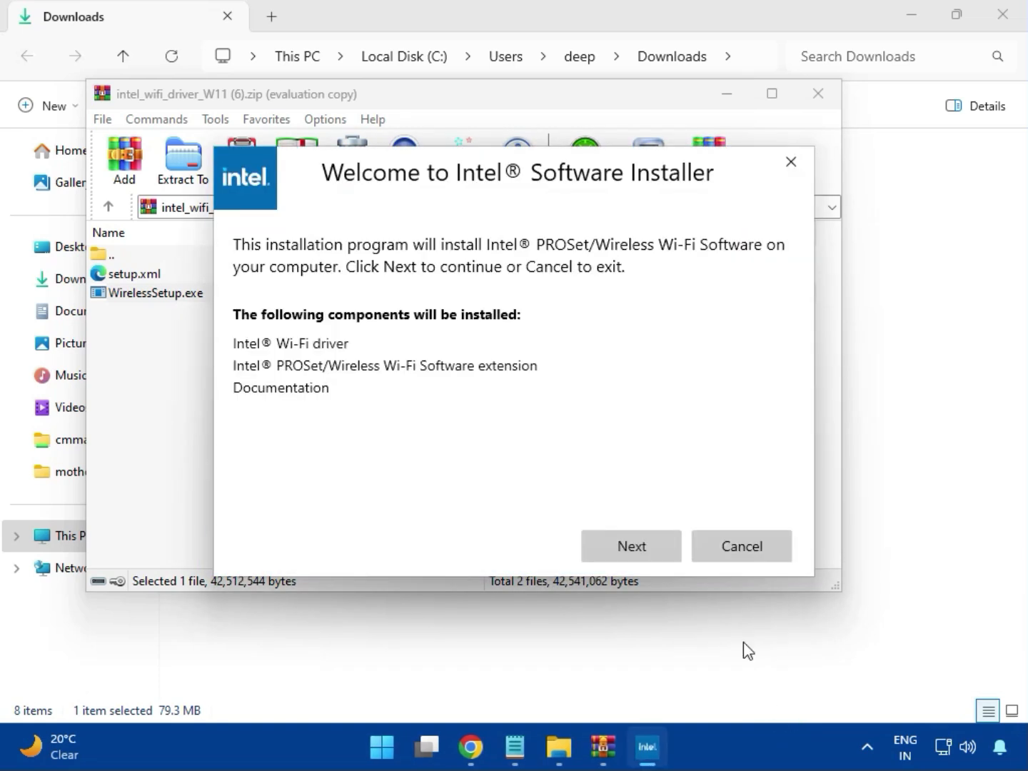
Install the Intel PROSet/Wireless Wi-Fi Software, accepting the license terms and allowing device changes, and close the installer and archive
click(629, 538)
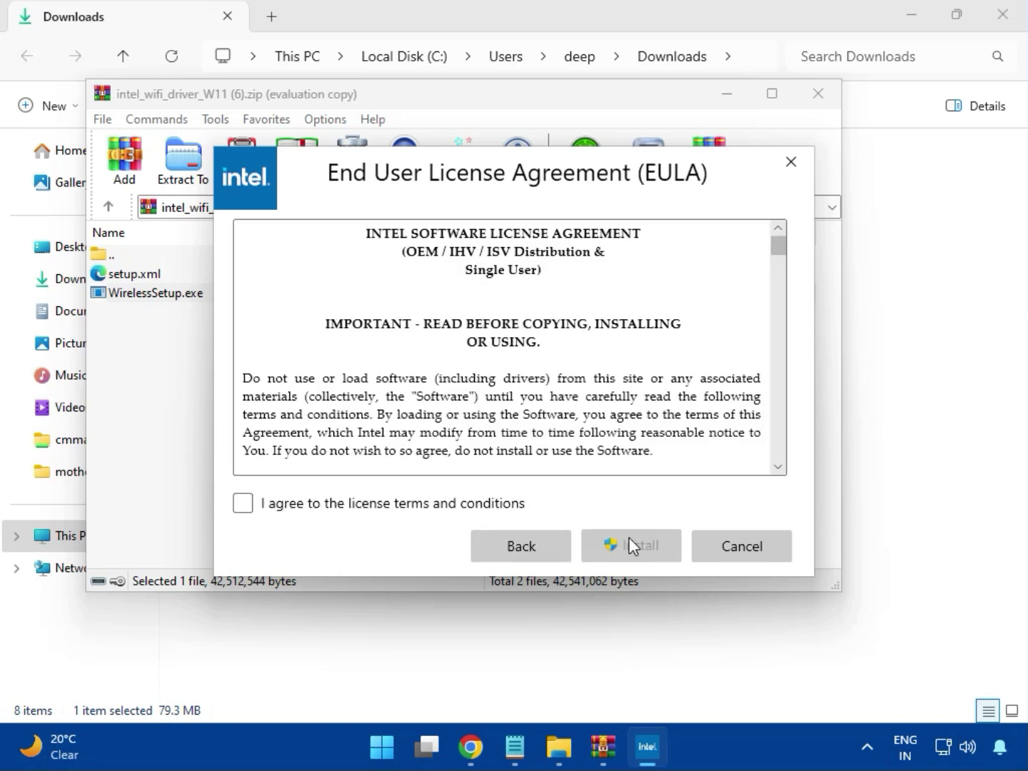
click(449, 509)
click(642, 556)
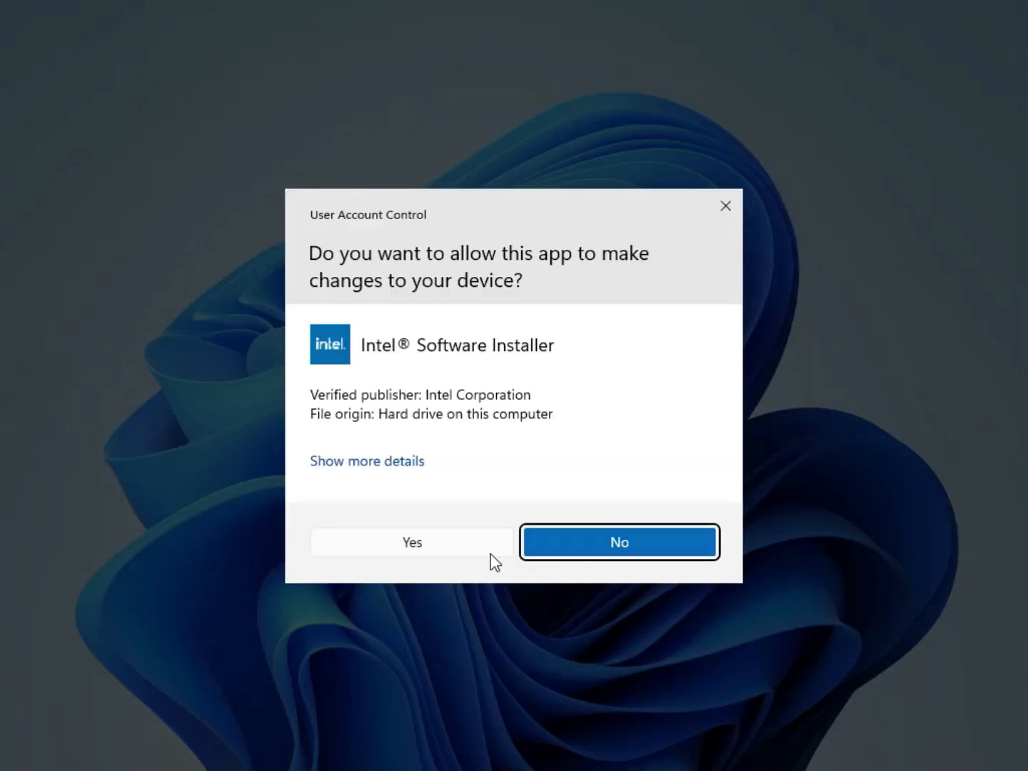
click(466, 551)
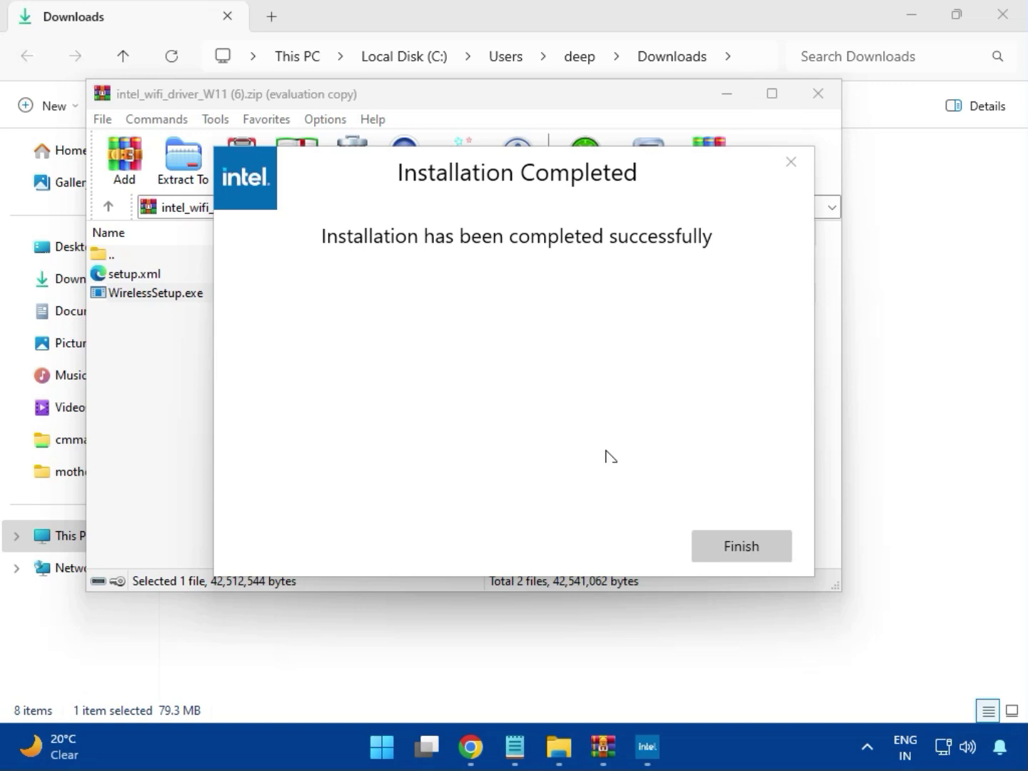
click(739, 544)
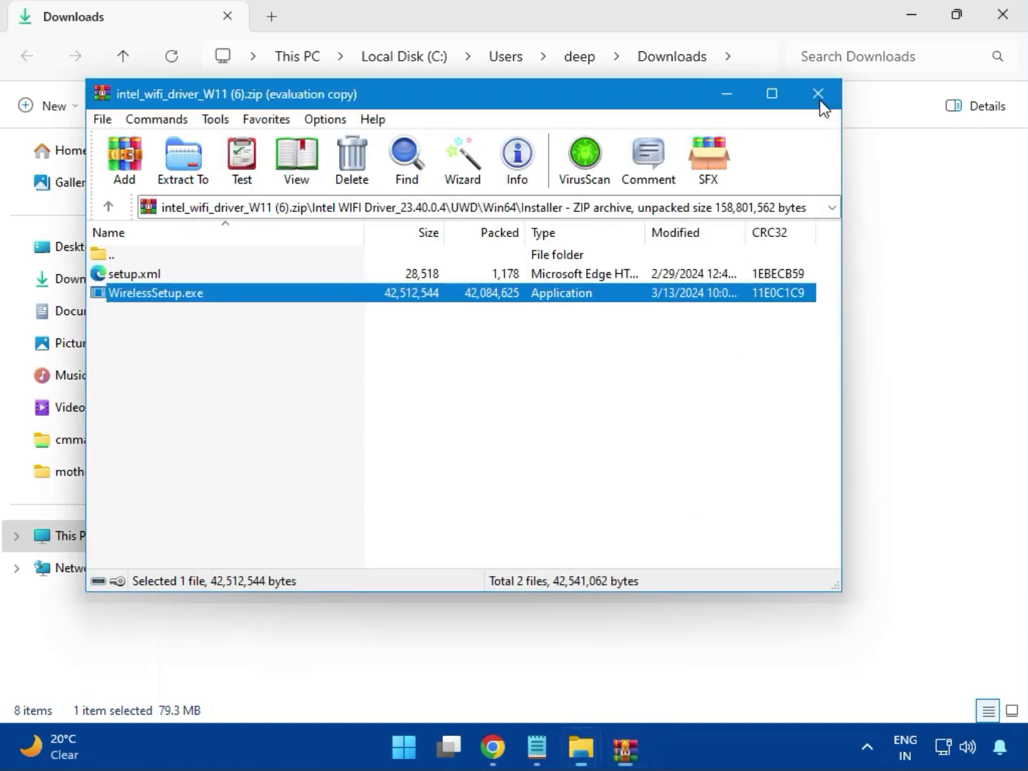
click(820, 100)
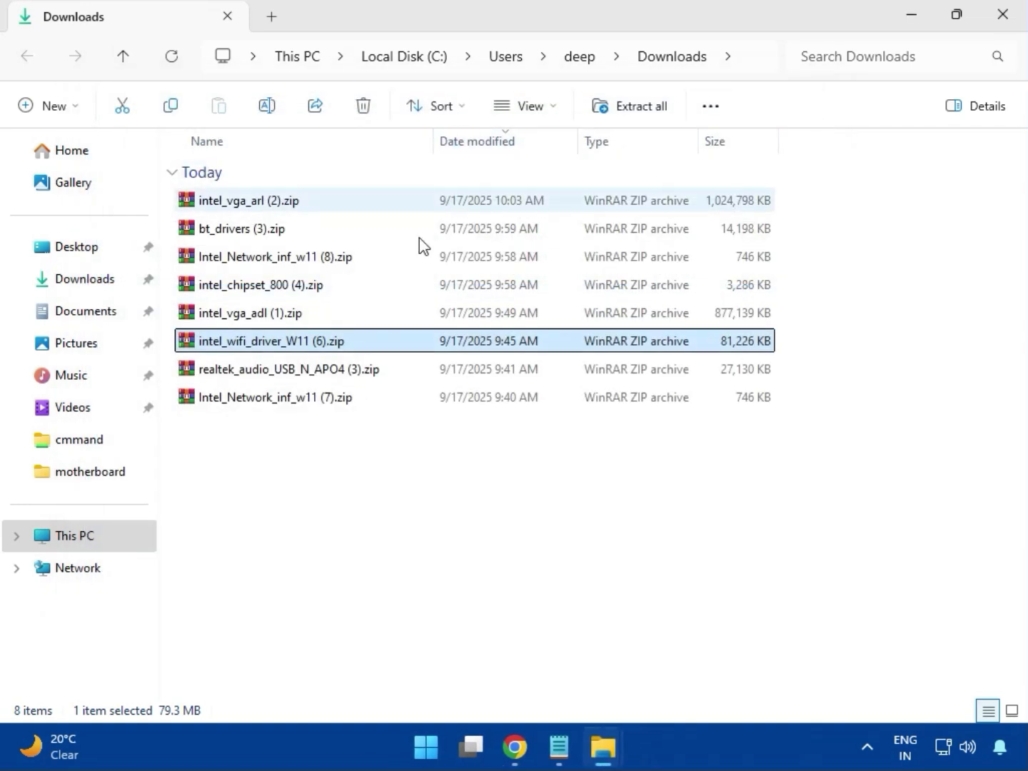
Open realtek_audio_USB_N_APO4 (3).zip, dismiss the WinRAR licence reminder and launch MSI_Launcher.exe from the Realtek USB Universal Driver folder
double_click(310, 382)
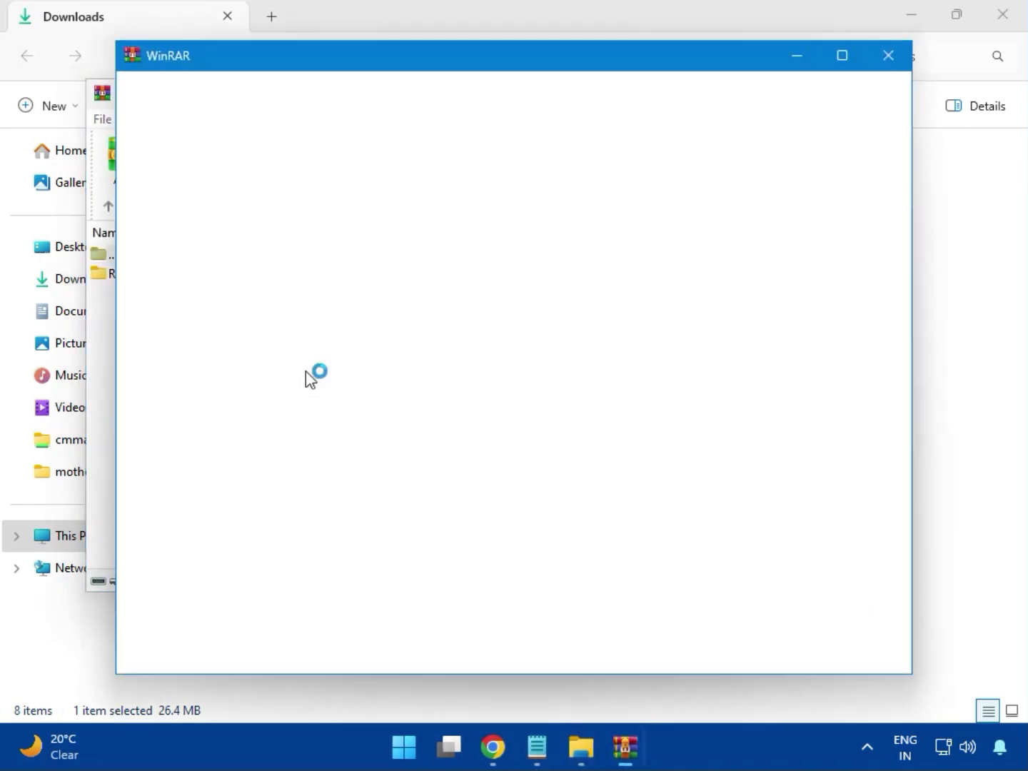
click(884, 59)
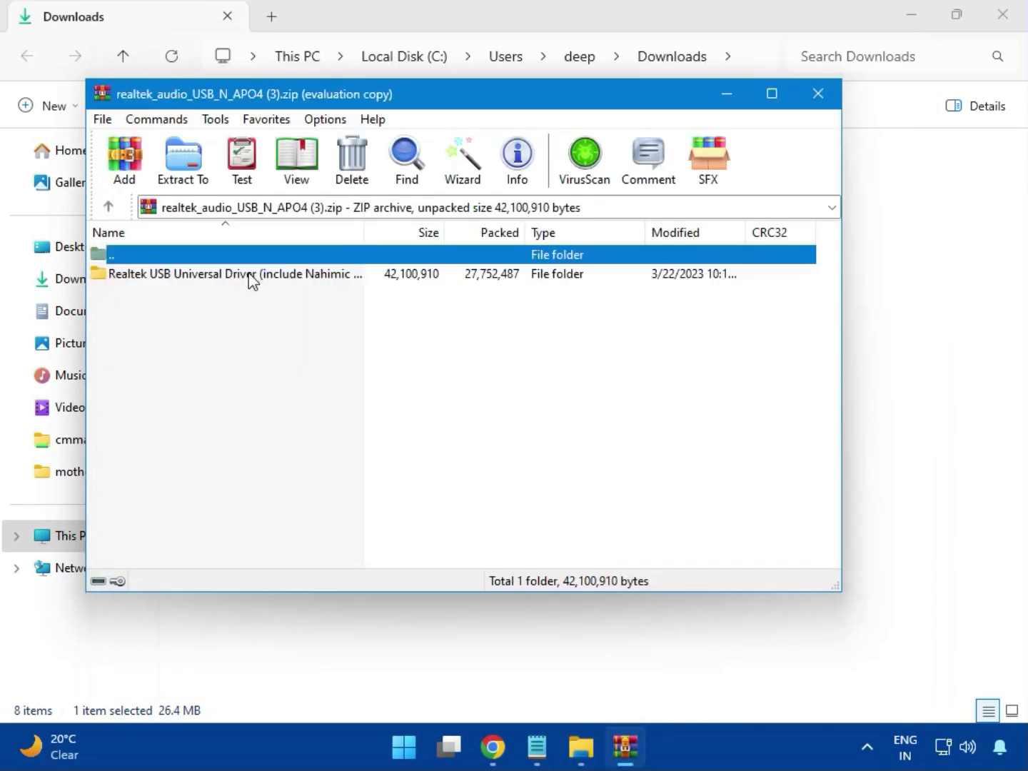
double_click(229, 276)
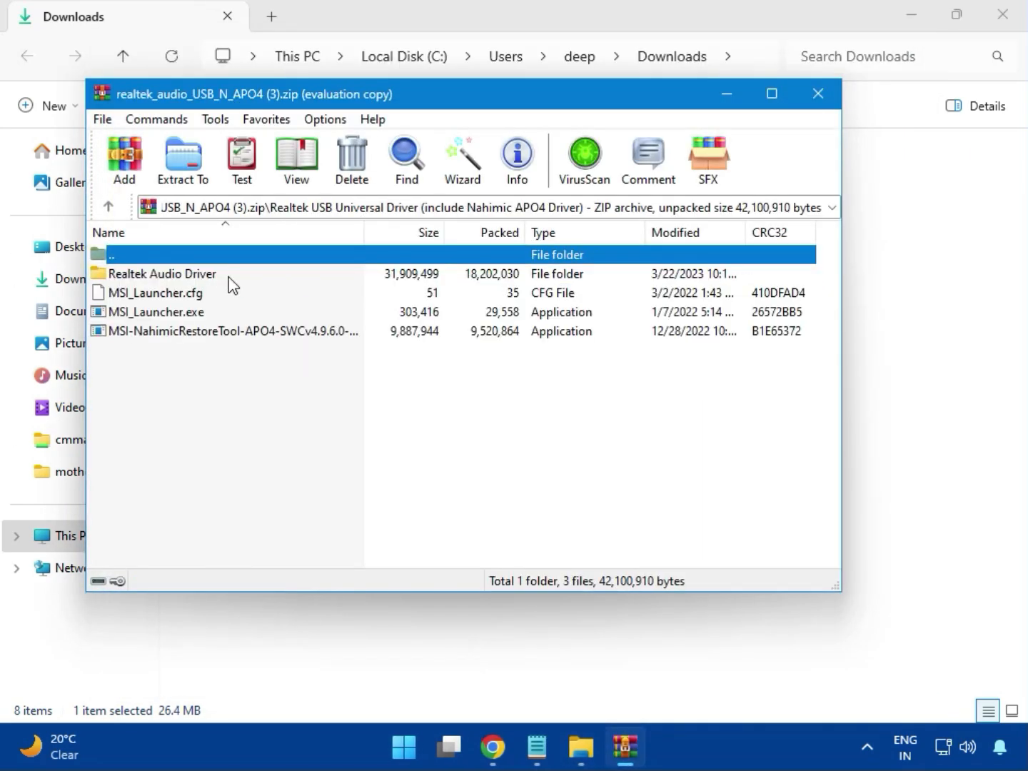
double_click(182, 314)
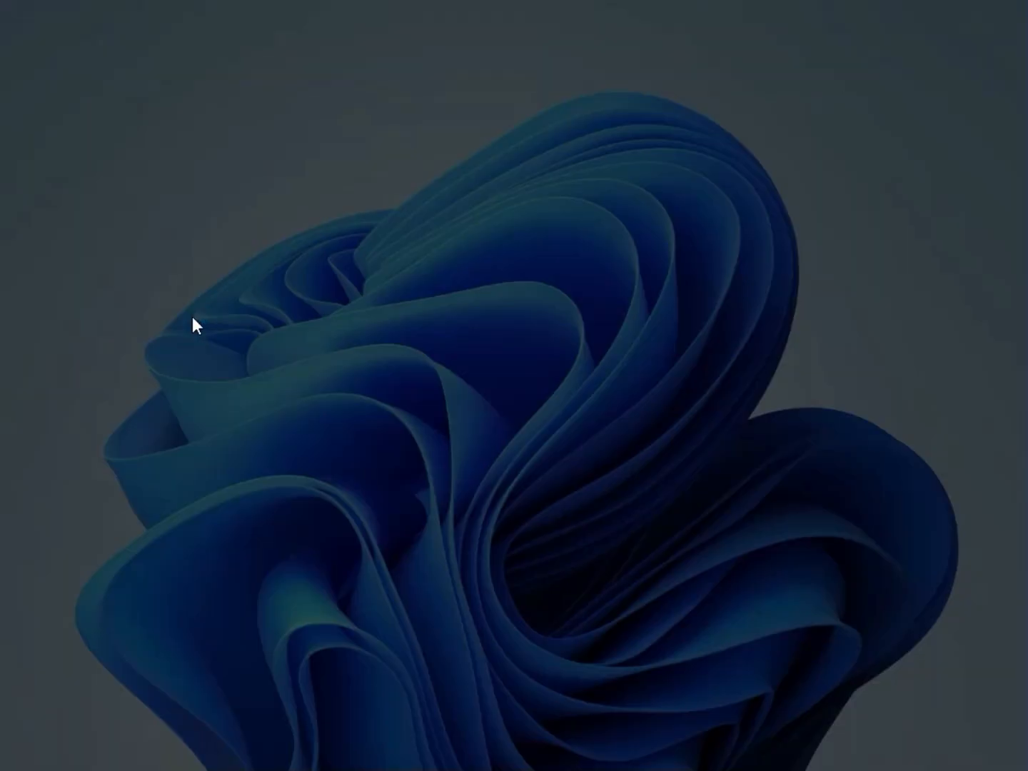
Allow the launcher and the Realtek audio setup to make changes to the device, and close the archive and Downloads window
click(411, 544)
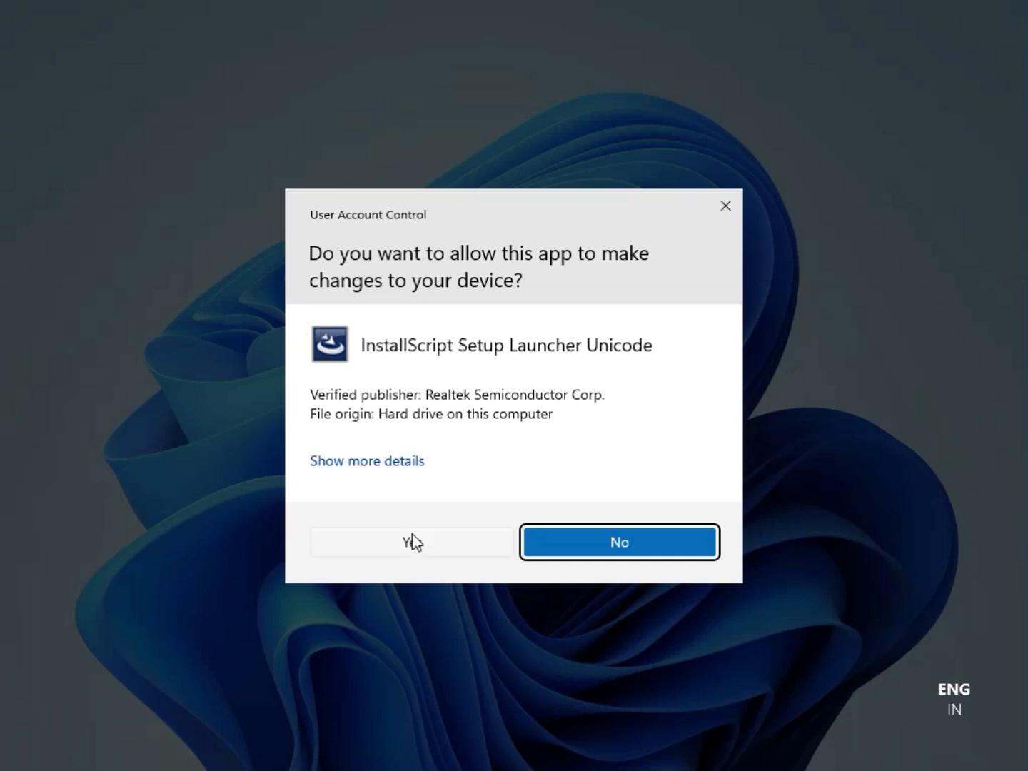
click(412, 542)
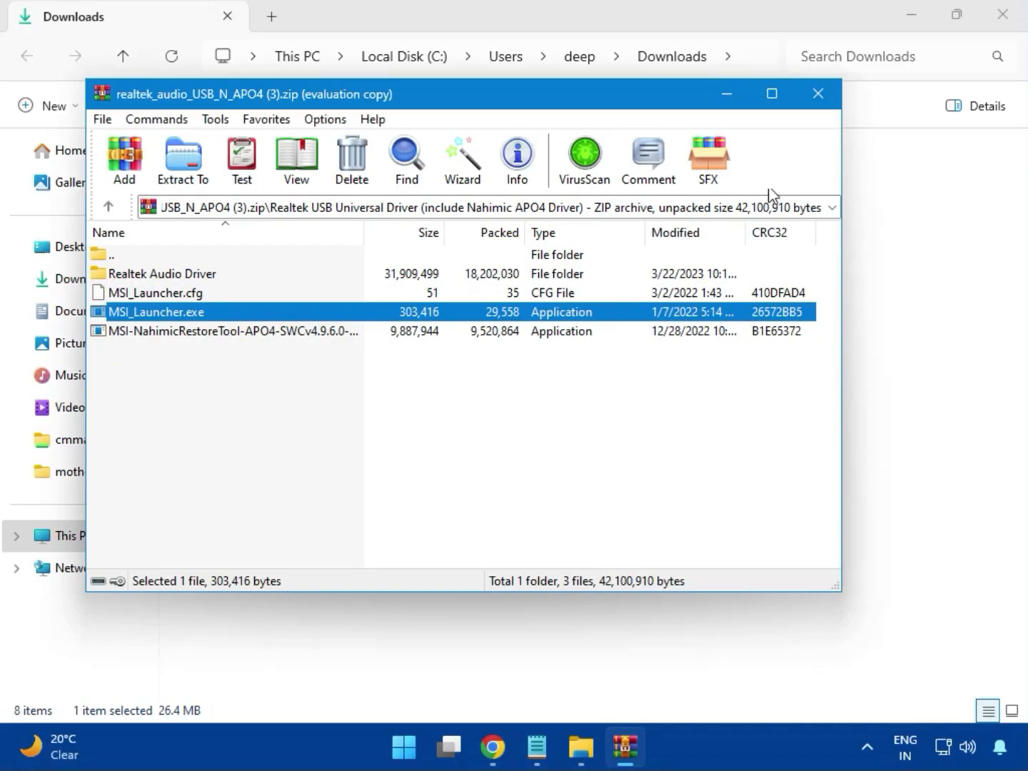
click(820, 105)
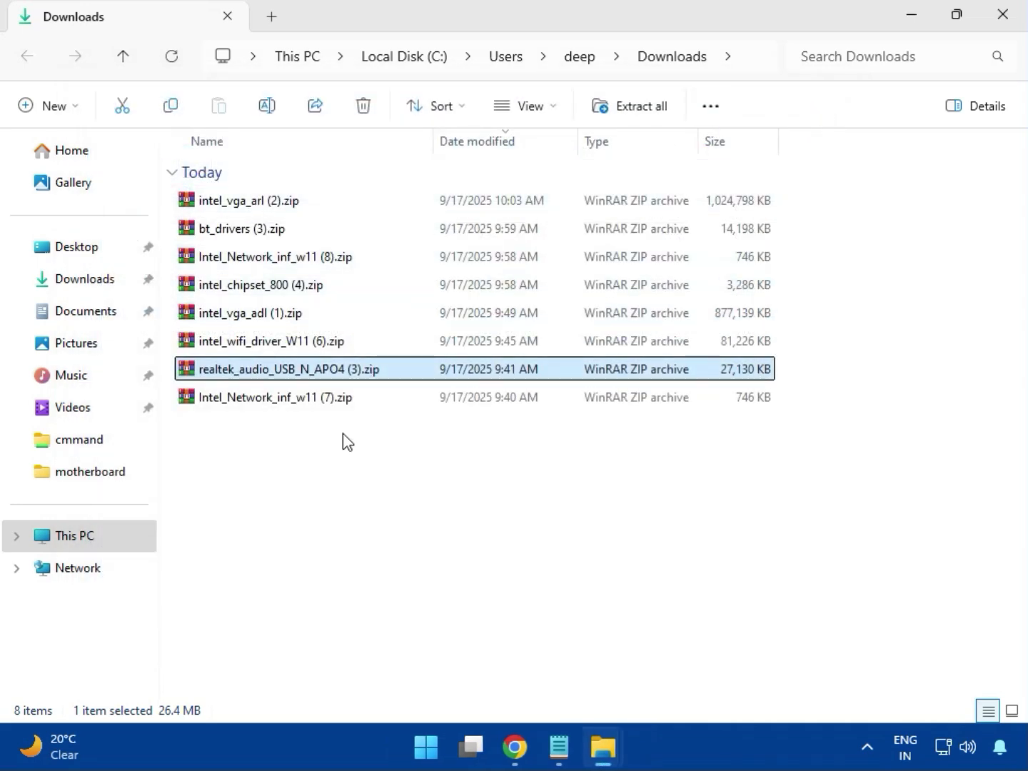
click(277, 402)
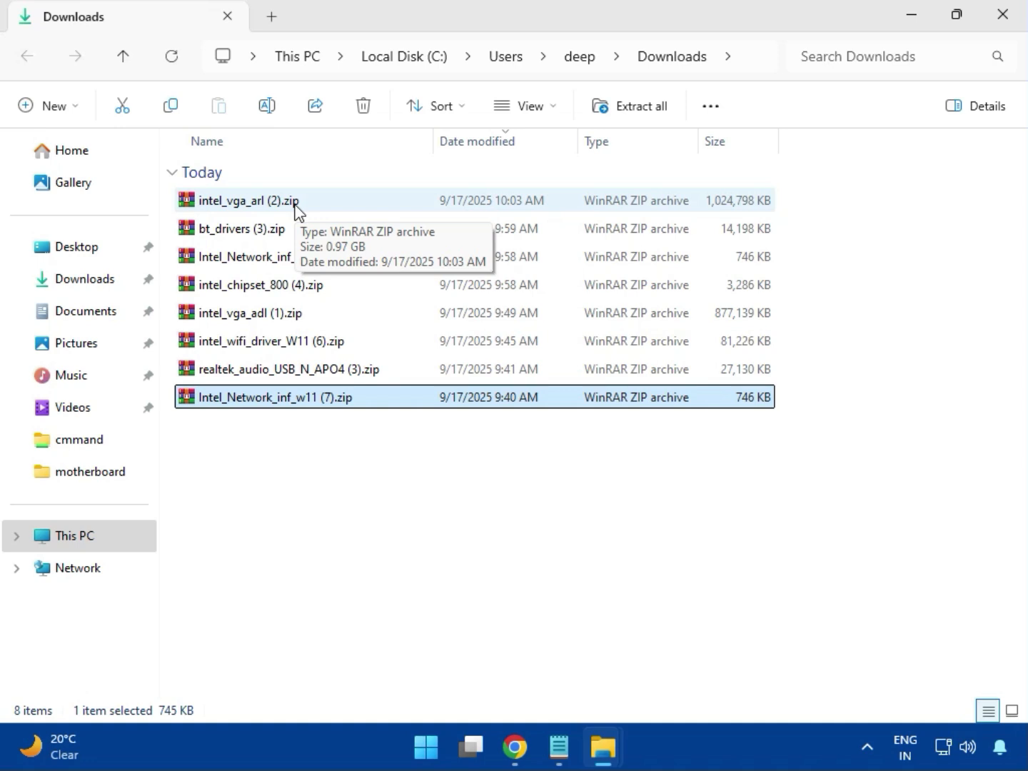
click(1004, 17)
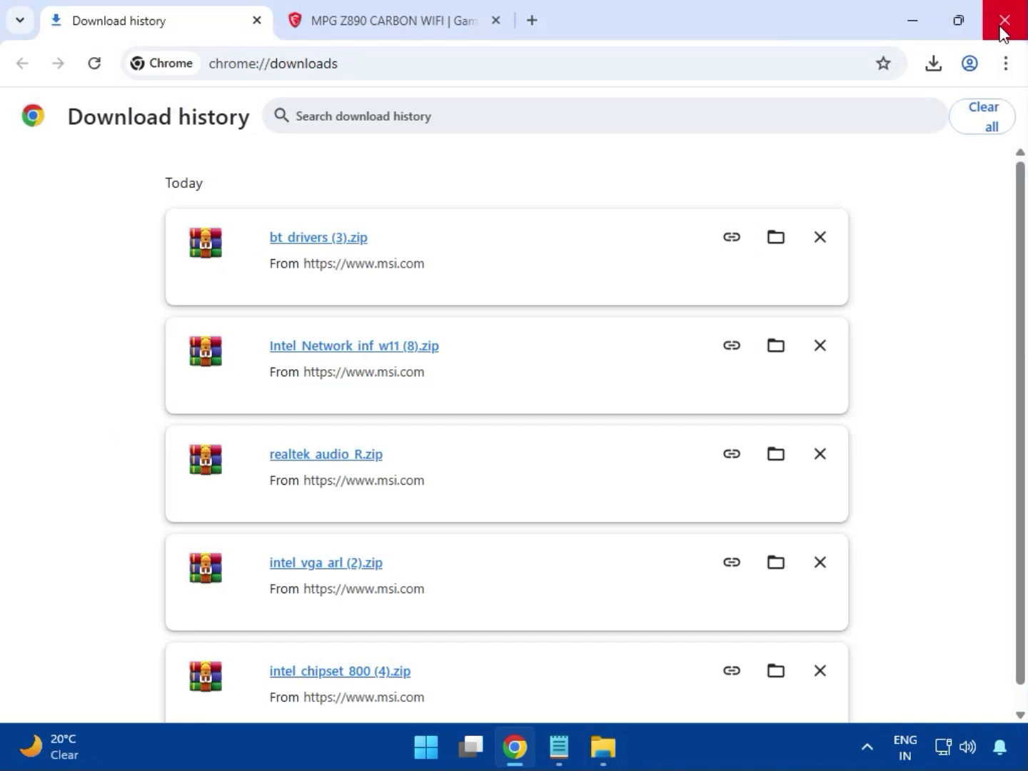